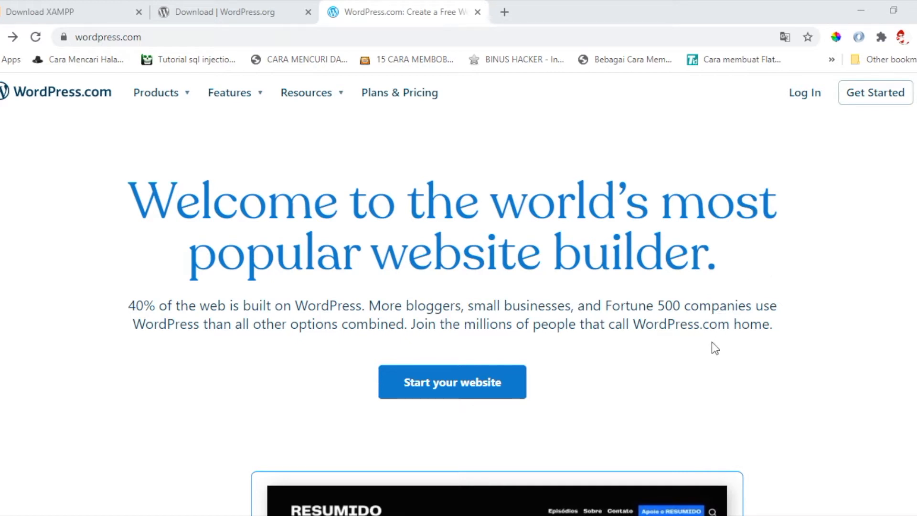
- Look at the WordPress.com new-website signup, then return to the WordPress.com homepage
scroll(712, 342, down, 1)
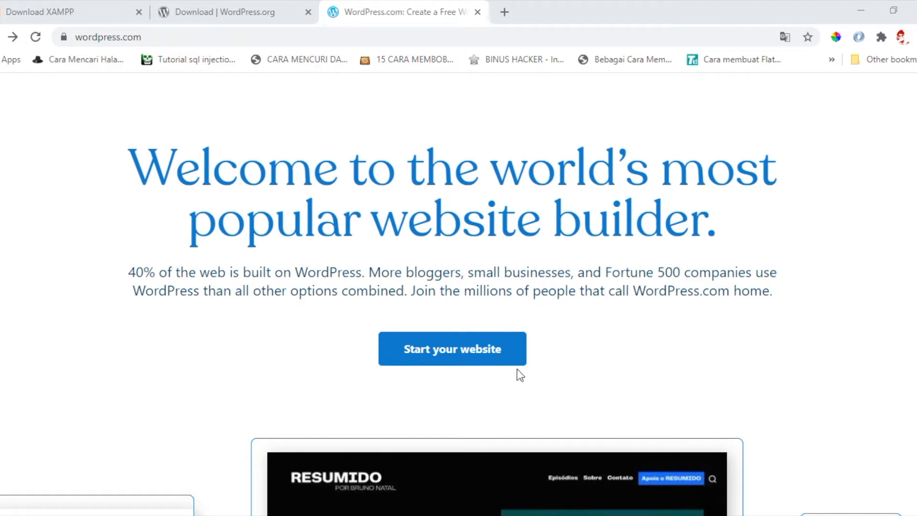
click(483, 357)
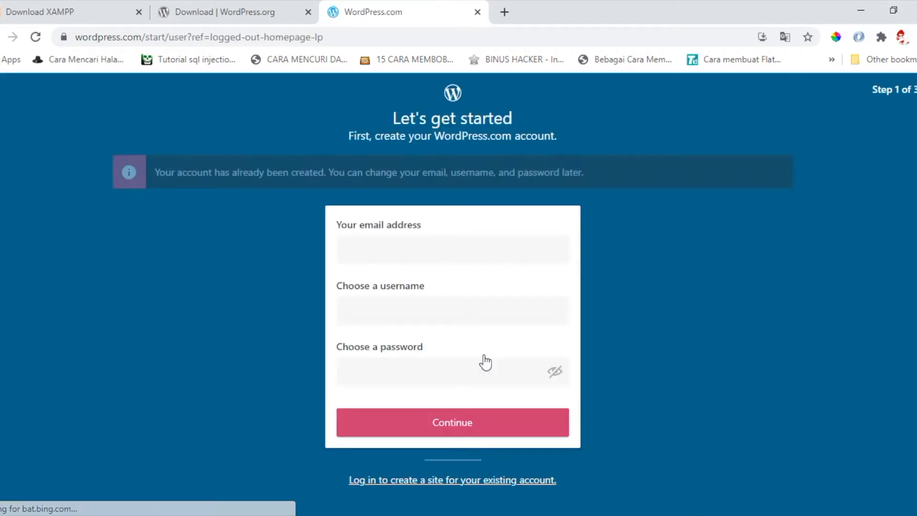
scroll(486, 361, down, 1)
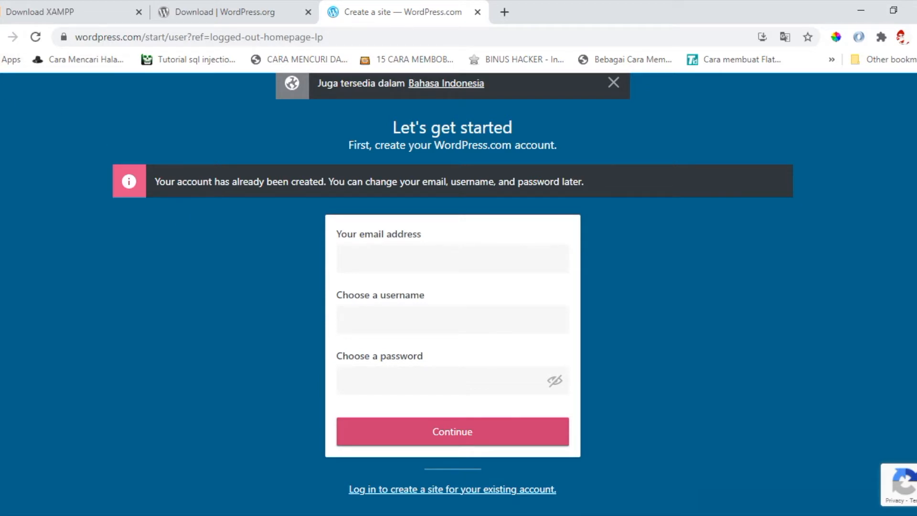
click(2, 37)
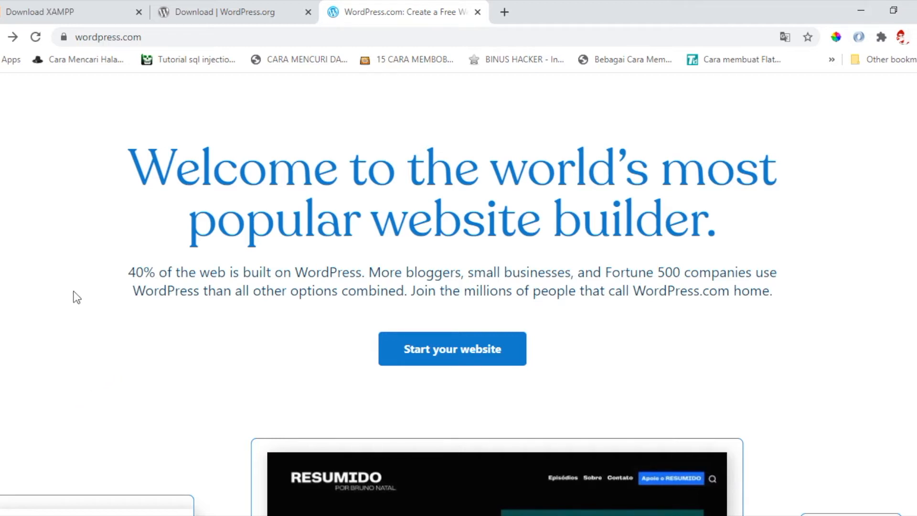
- Scroll through the XAMPP for Windows versions, then bring up the WordPress.org download page
click(30, 1)
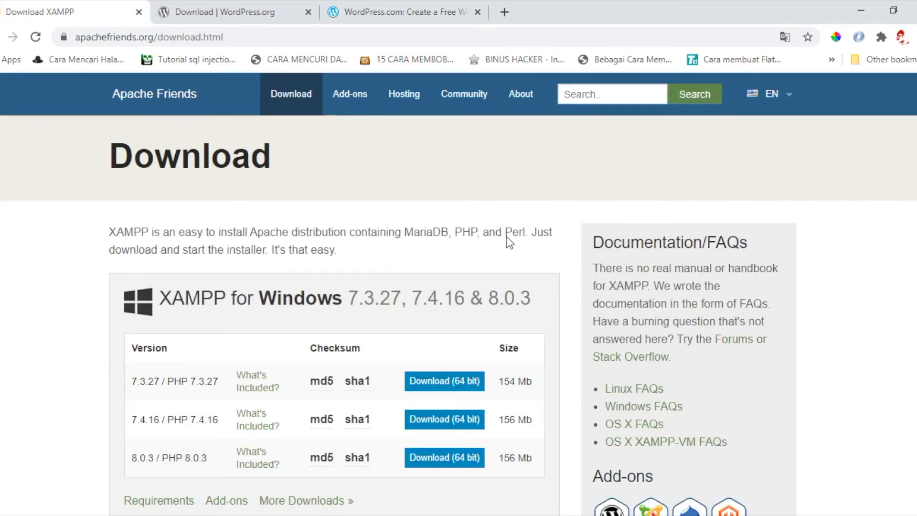
scroll(507, 238, down, 1)
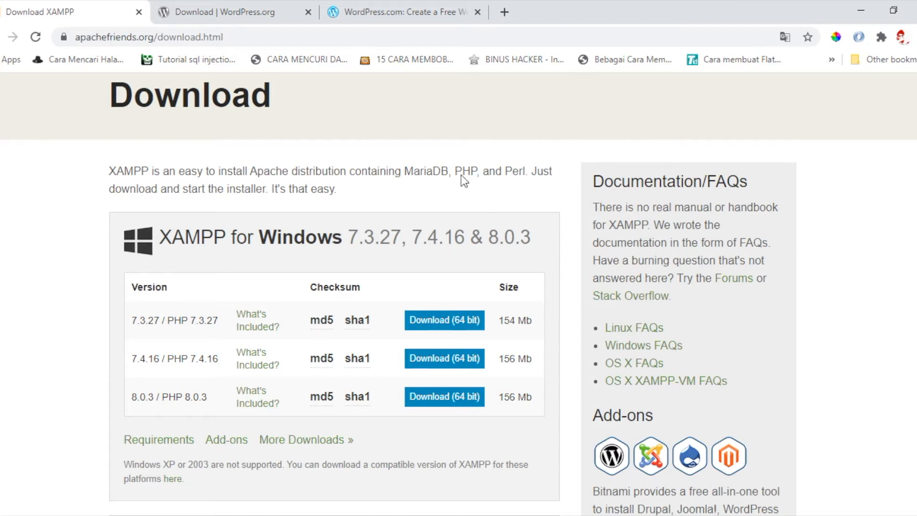
click(248, 21)
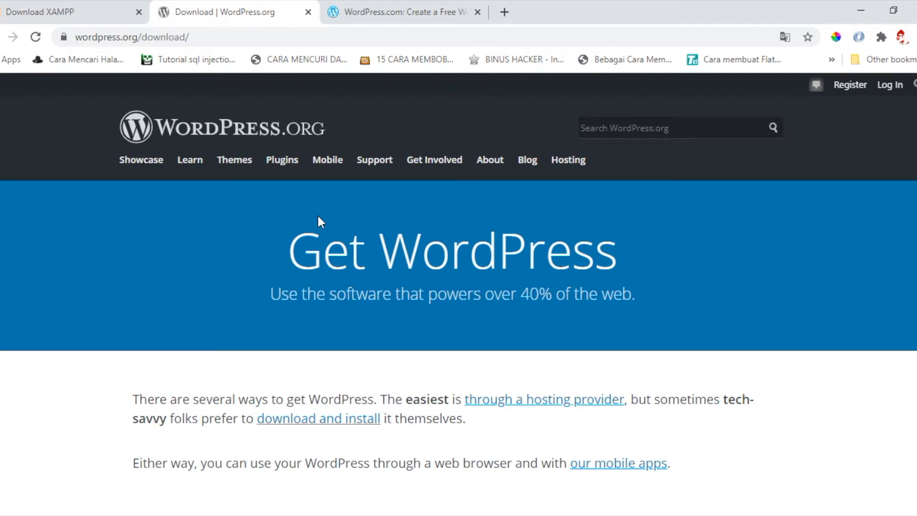
- Jump to the download and install section and download wordpress-5.7.zip (16.1 MB)
scroll(339, 301, down, 2)
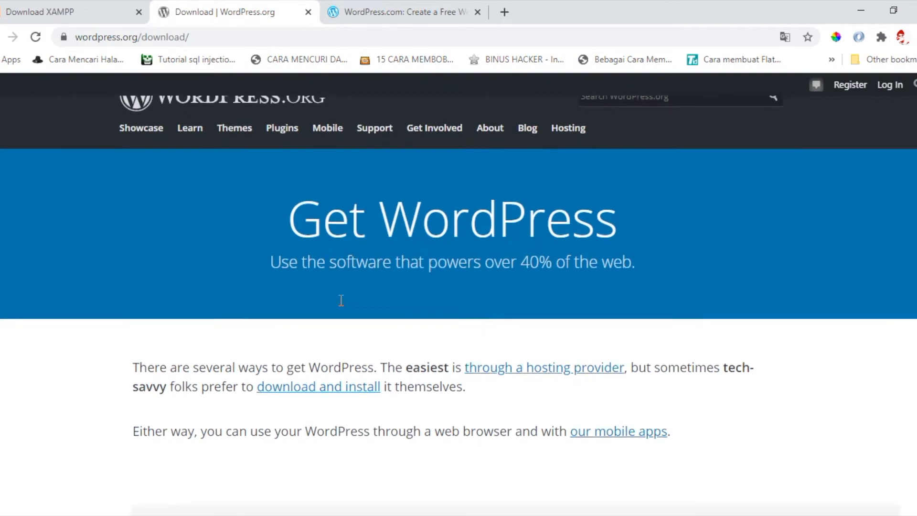
scroll(341, 301, down, 5)
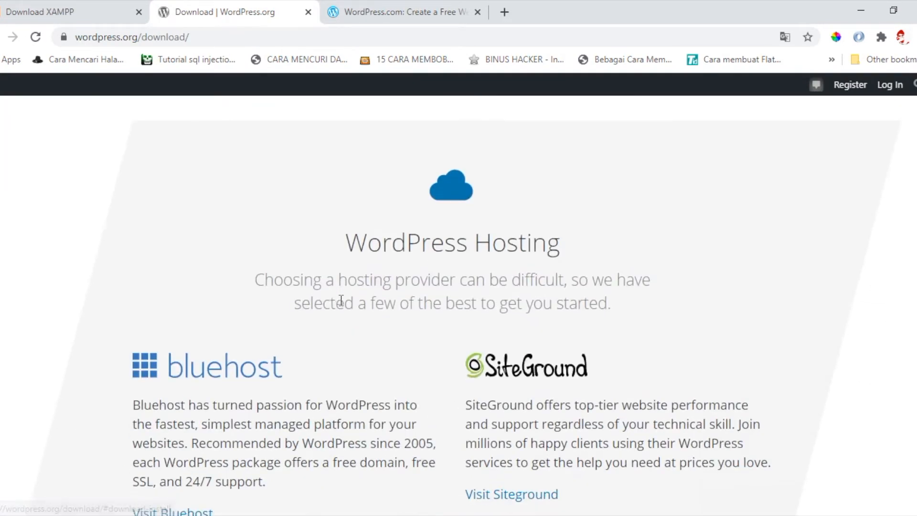
scroll(341, 300, up, 7)
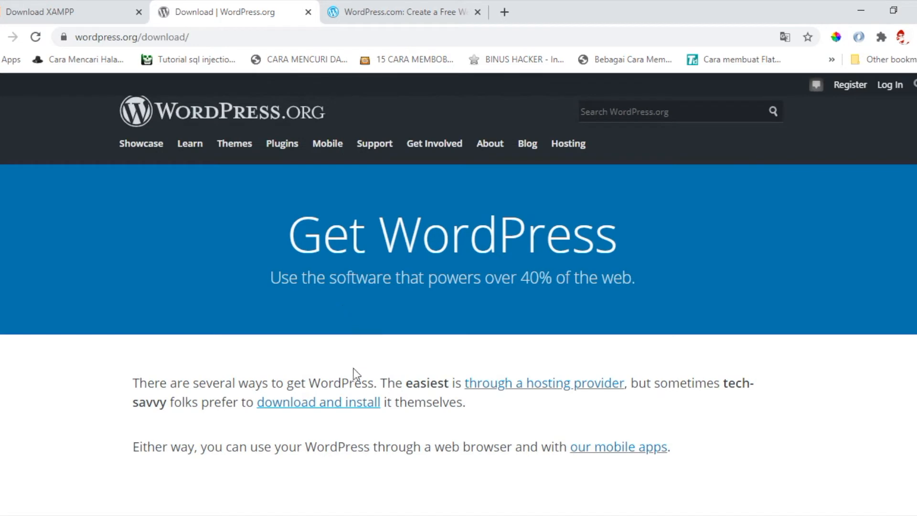
click(341, 402)
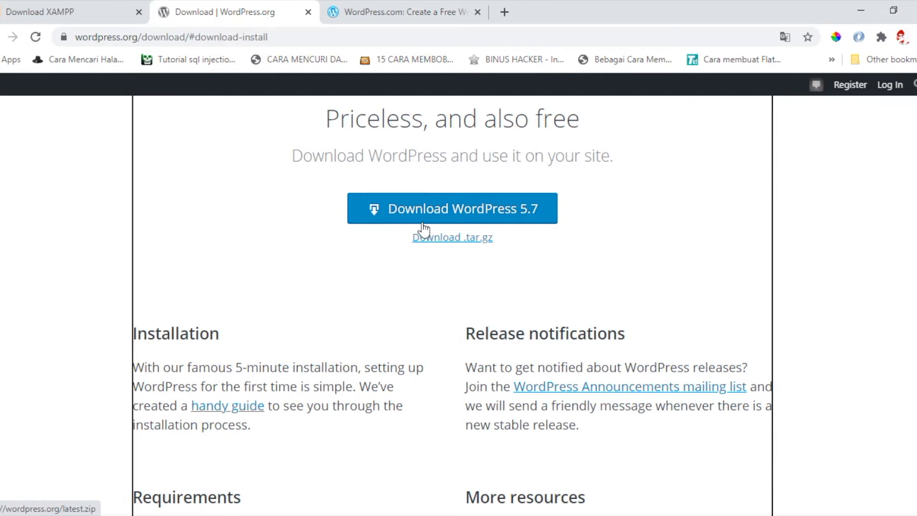
click(446, 217)
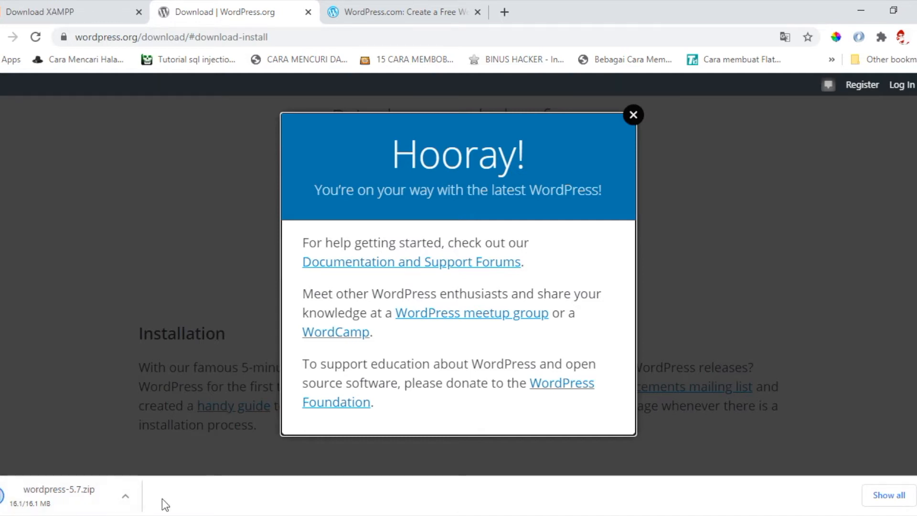
- Open the Downloads folder from the taskbar and select wordpress-5.7.zip
mouse_move(339, 515)
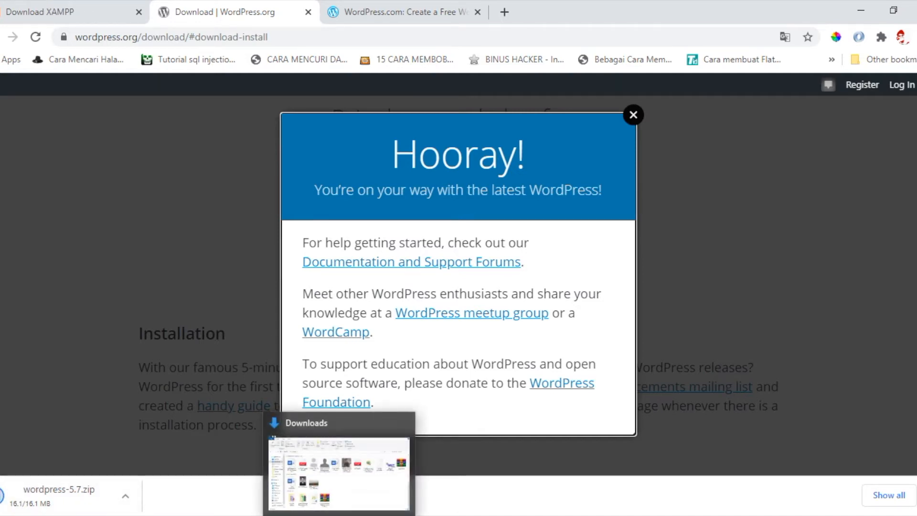
click(339, 515)
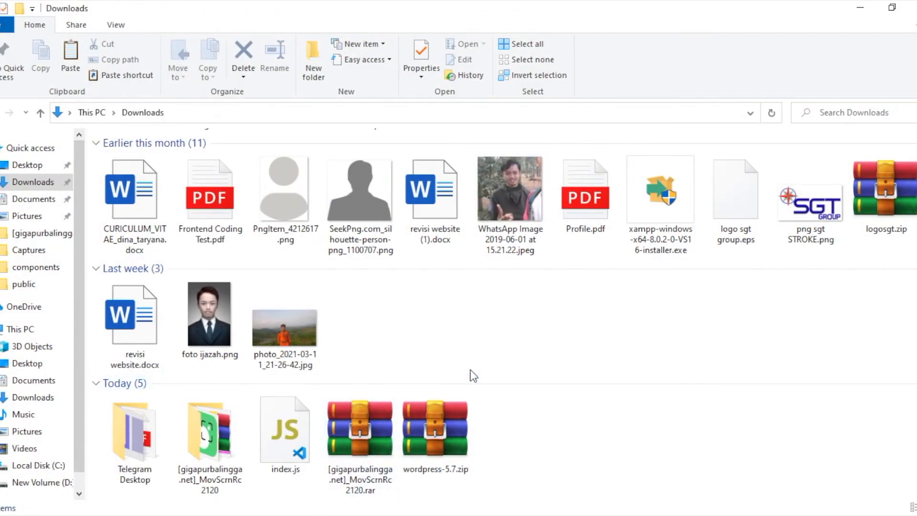
click(449, 421)
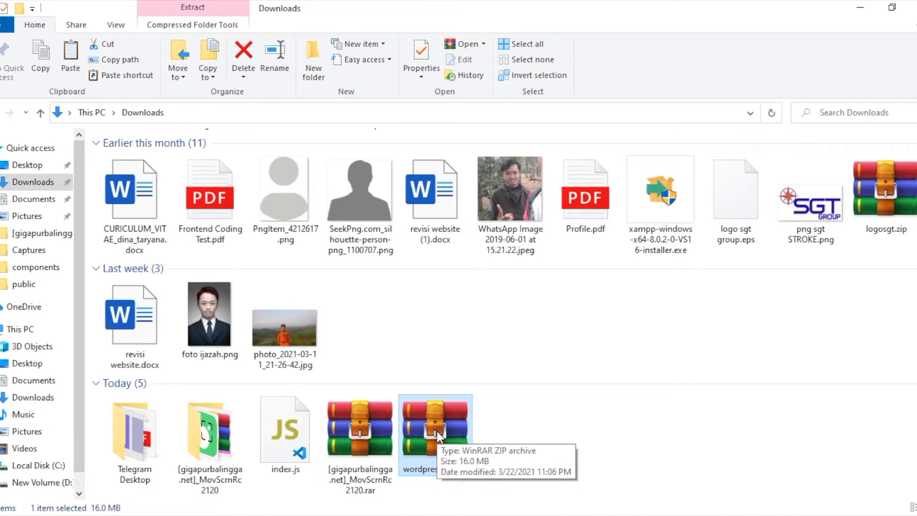
- Check the XAMPP and WordPress.org browser tabs, then return to the Downloads folder
click(522, 515)
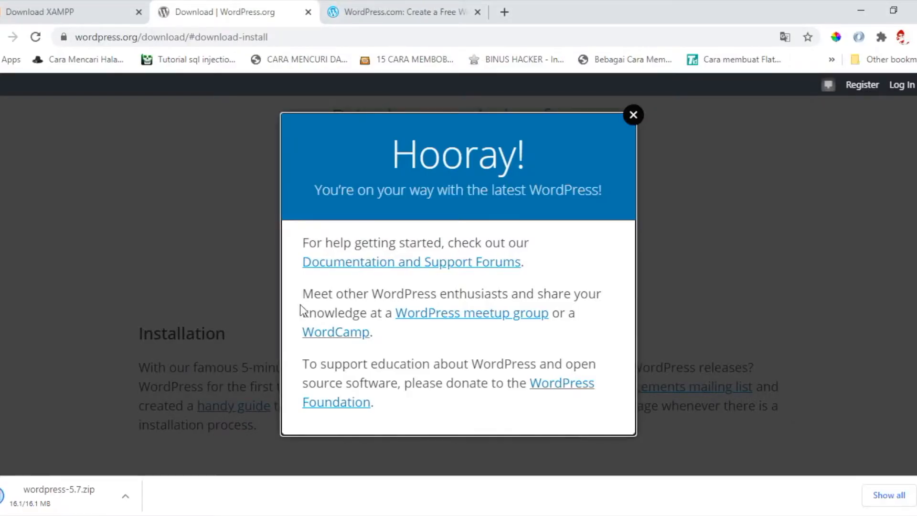
click(53, 9)
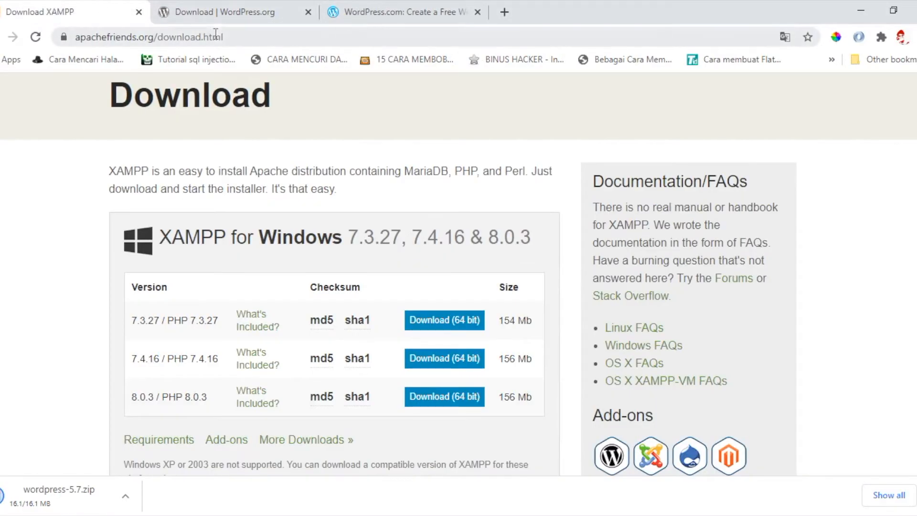
click(234, 1)
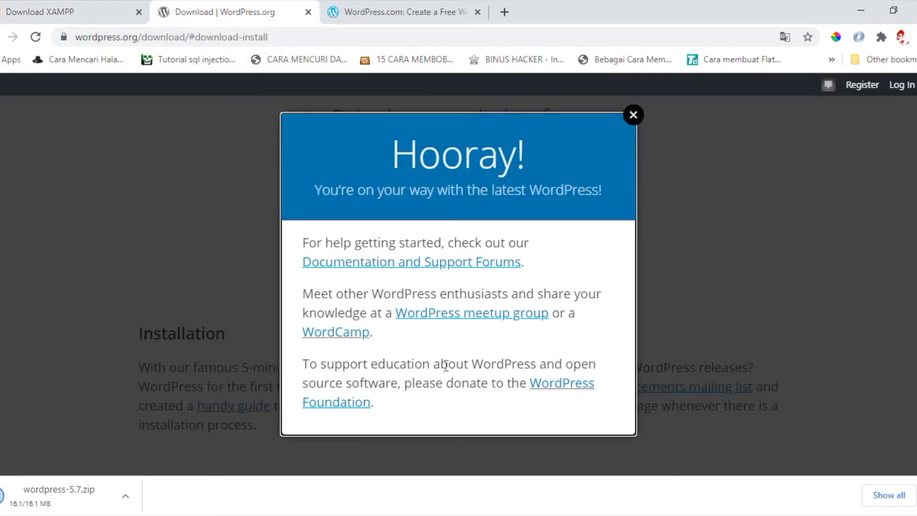
click(346, 515)
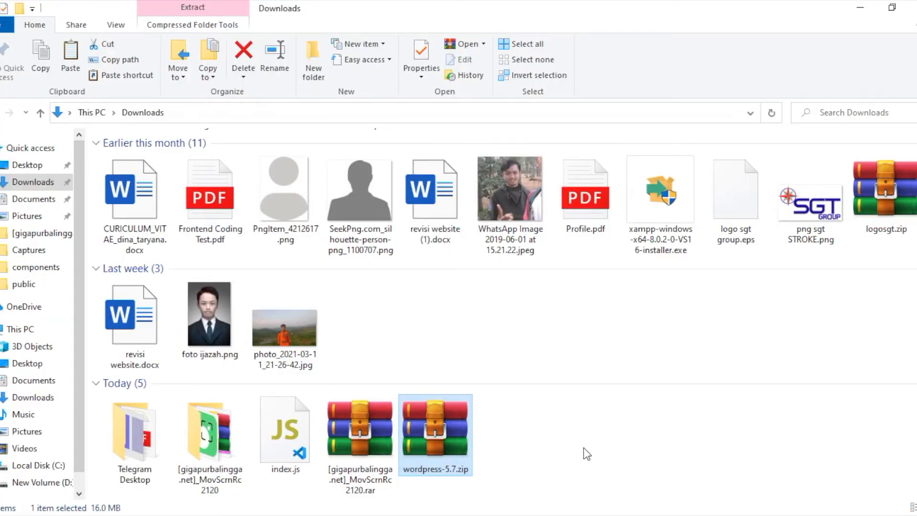
- Extract wordpress-5.7.zip with WinRAR into the C:\xampp\htdocs folder
right_click(439, 457)
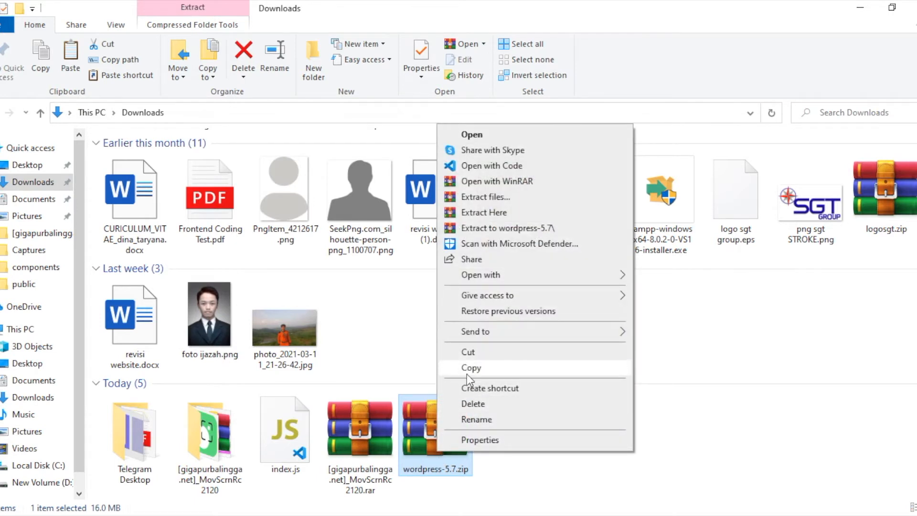
click(492, 200)
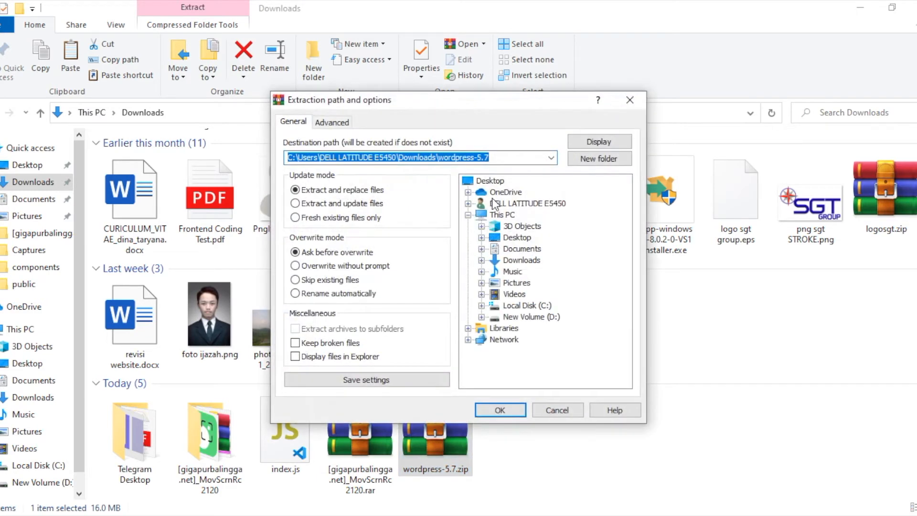
click(482, 306)
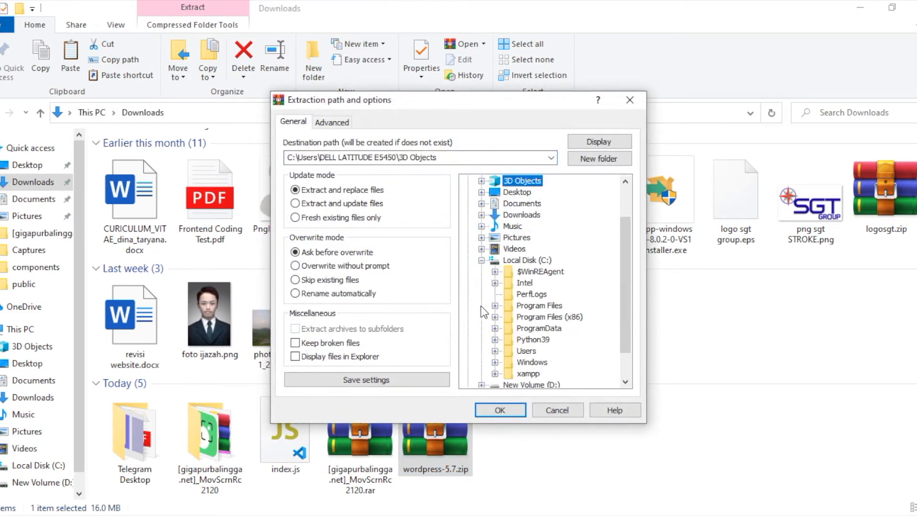
scroll(484, 312, down, 1)
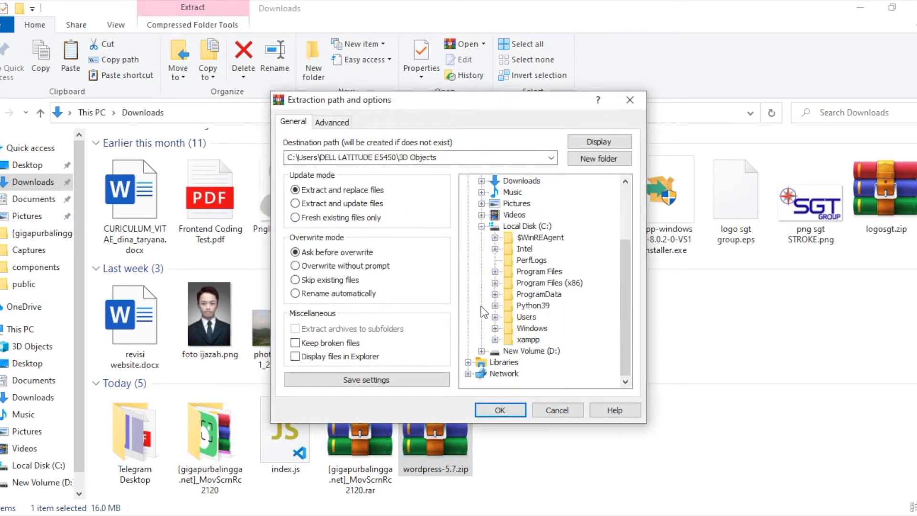
click(495, 338)
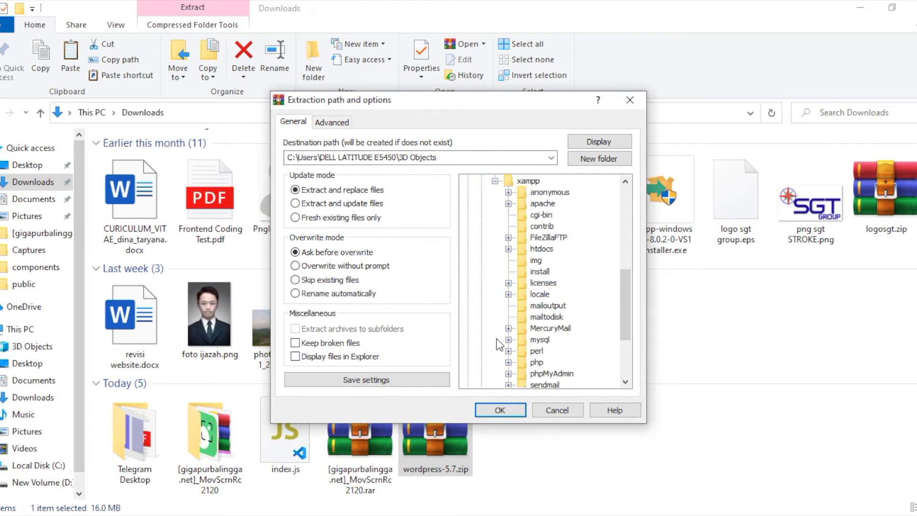
click(536, 252)
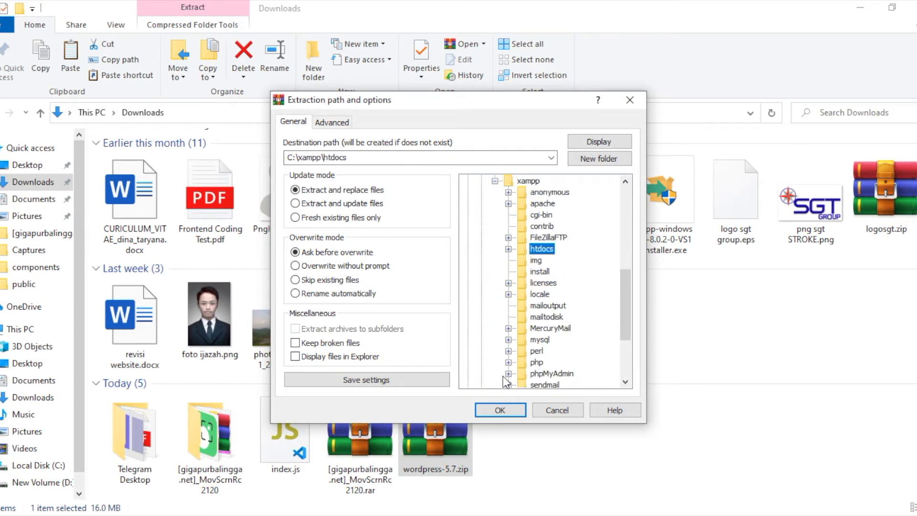
click(497, 410)
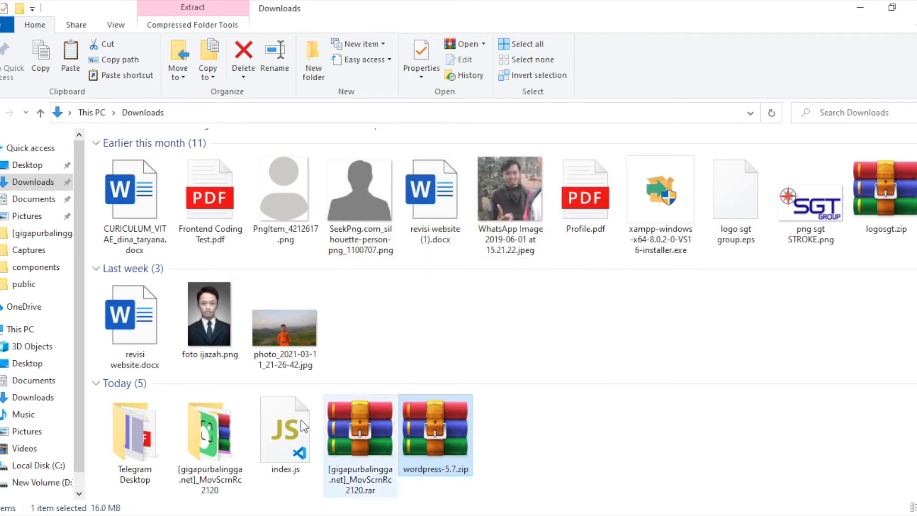
- Browse from drive C through xampp and htdocs into the extracted wordpress folder
click(54, 469)
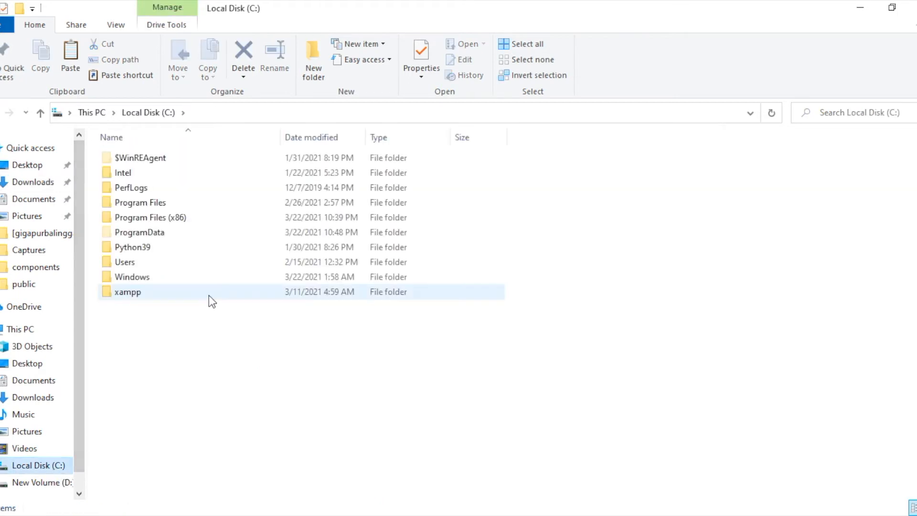
double_click(198, 293)
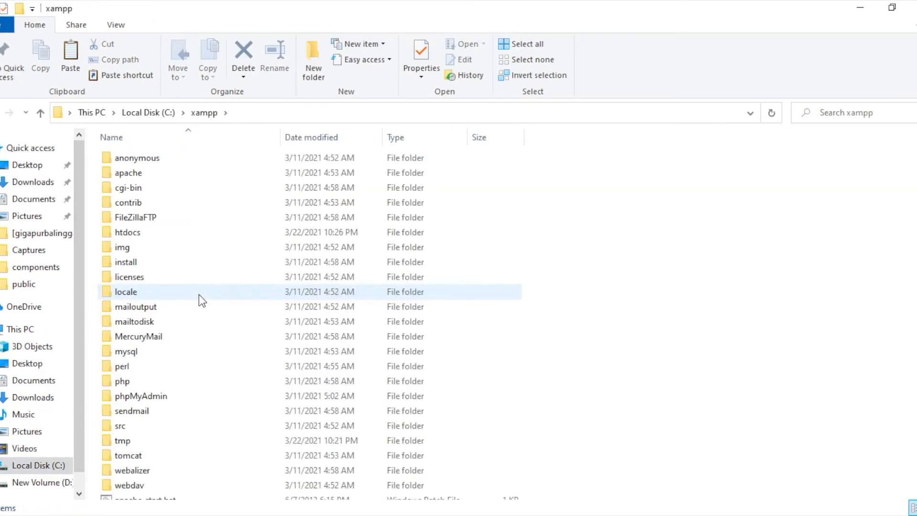
double_click(176, 237)
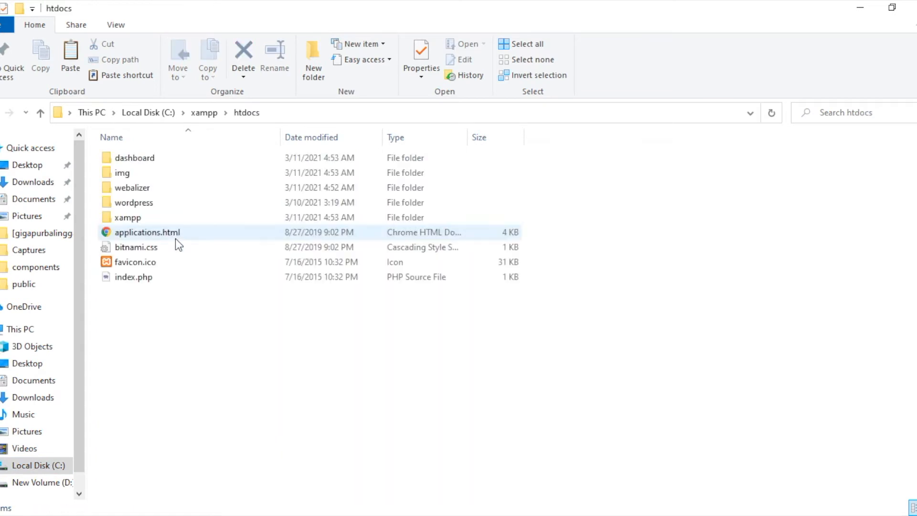
double_click(172, 207)
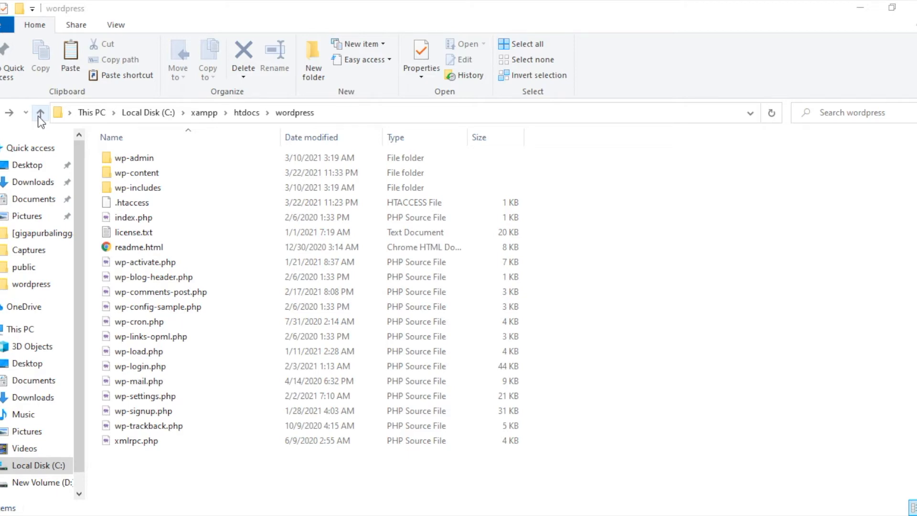
- Launch XAMPP Control Panel from the Start menu, start Apache and MySQL, and minimize it
key(super)
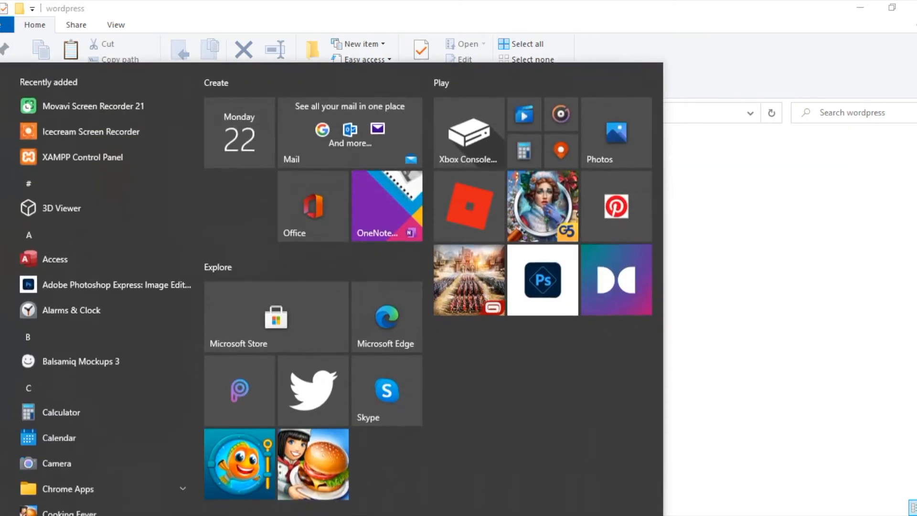
text(xamoo)
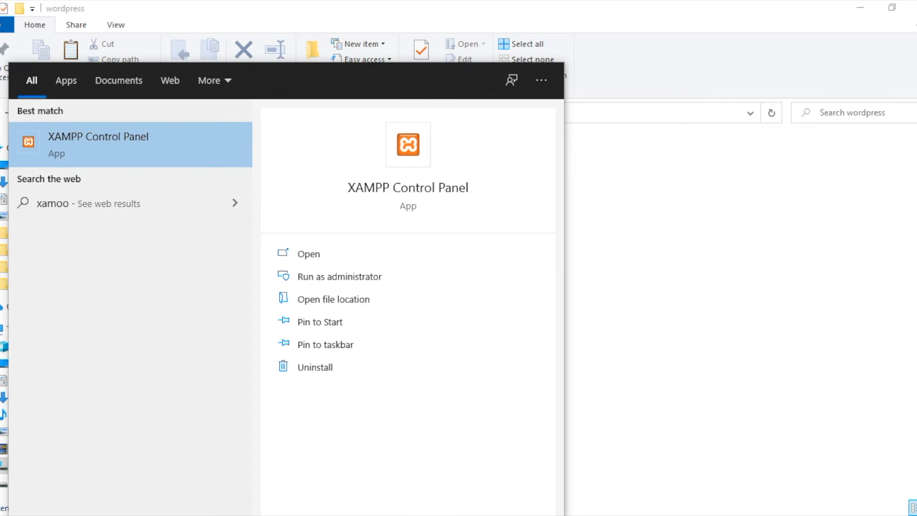
key(Return)
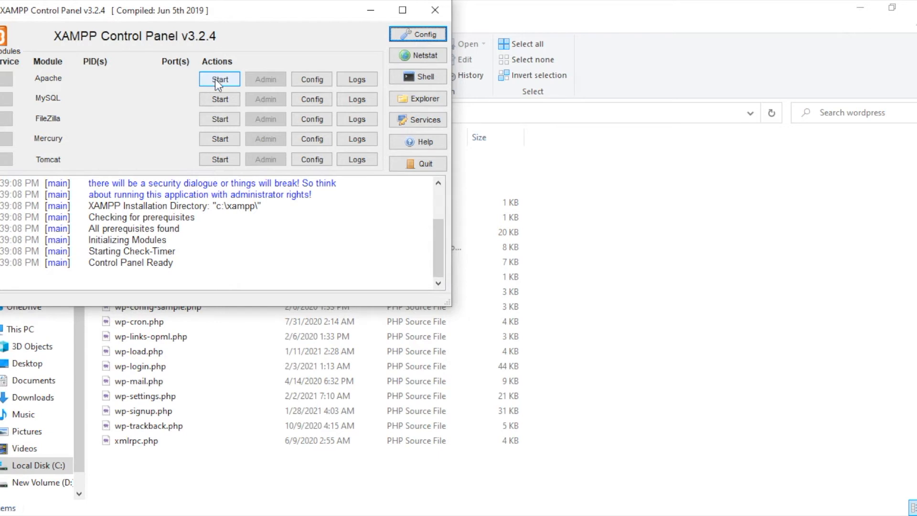
click(226, 75)
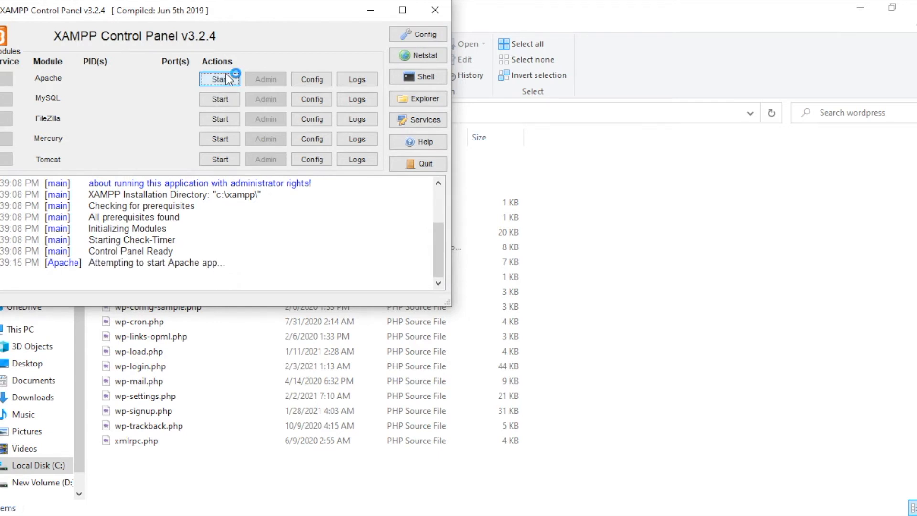
click(220, 99)
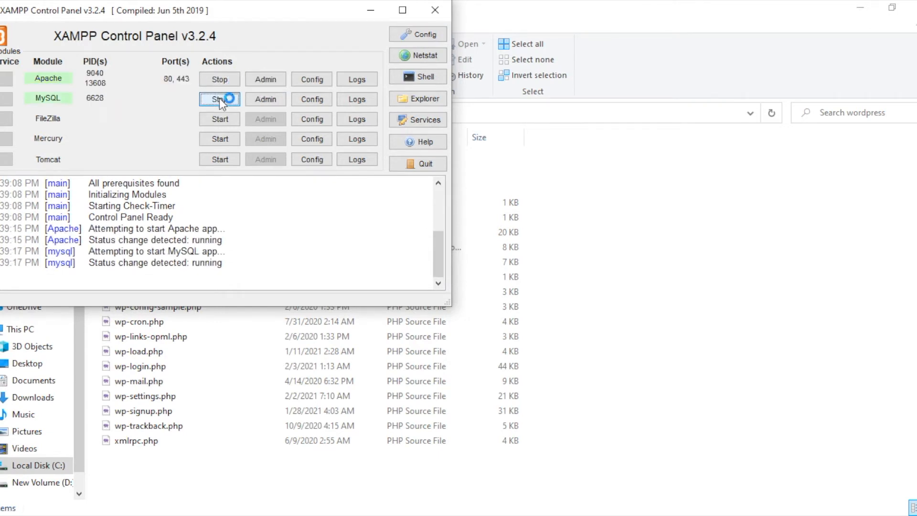
click(368, 17)
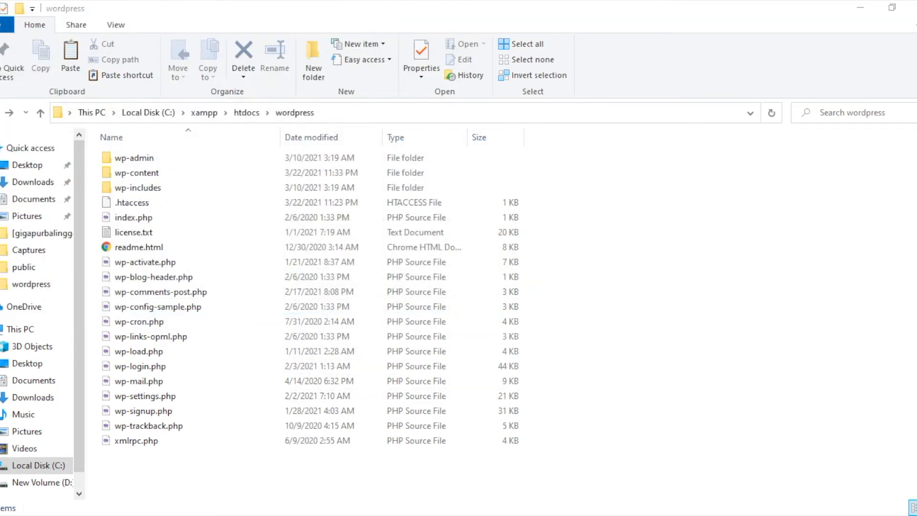
- Load localhost in a new Chrome tab to reach the XAMPP Dashboard welcome page
click(382, 515)
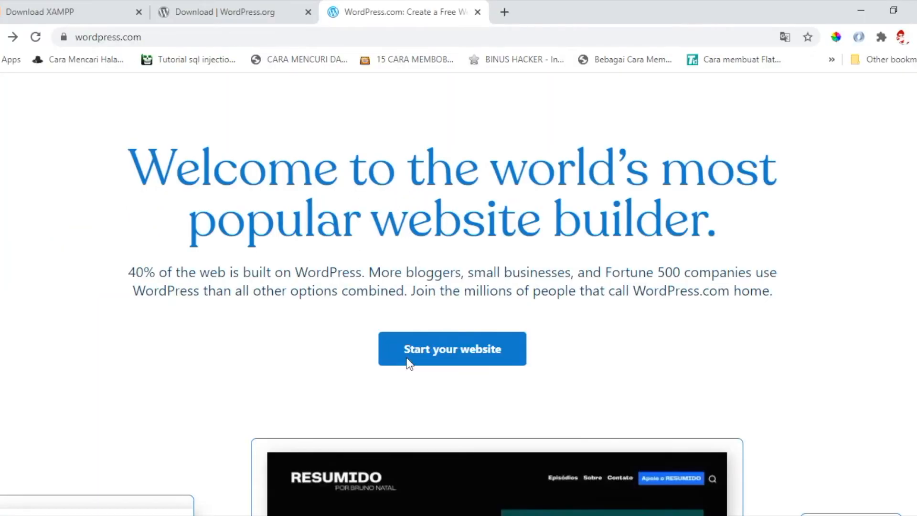
click(503, 12)
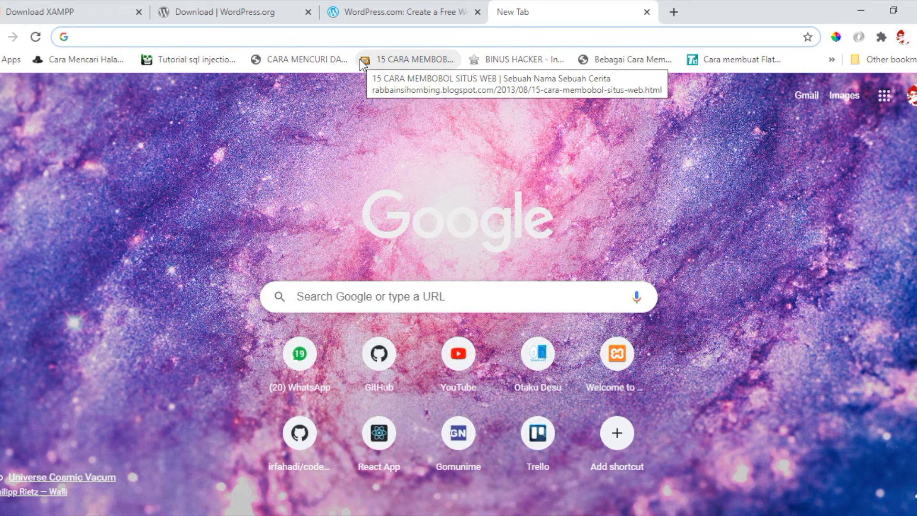
text(loca)
key(Up)
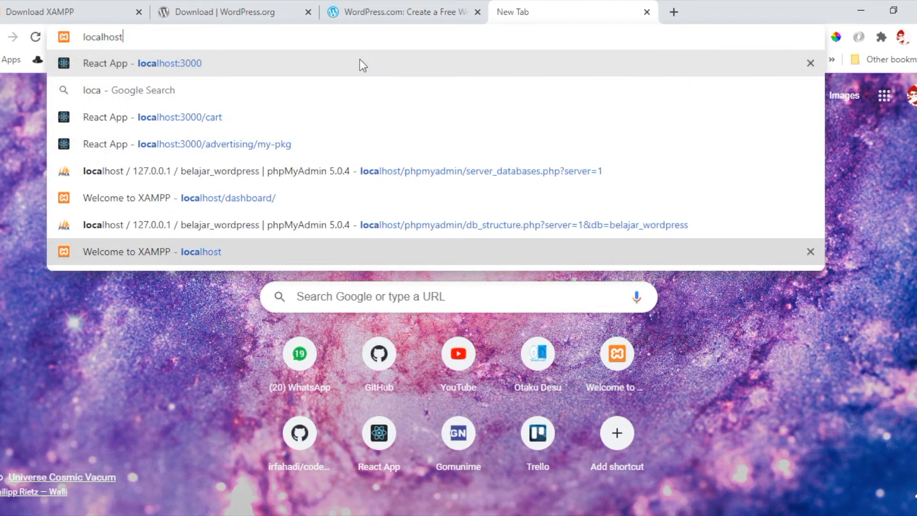
key(Return)
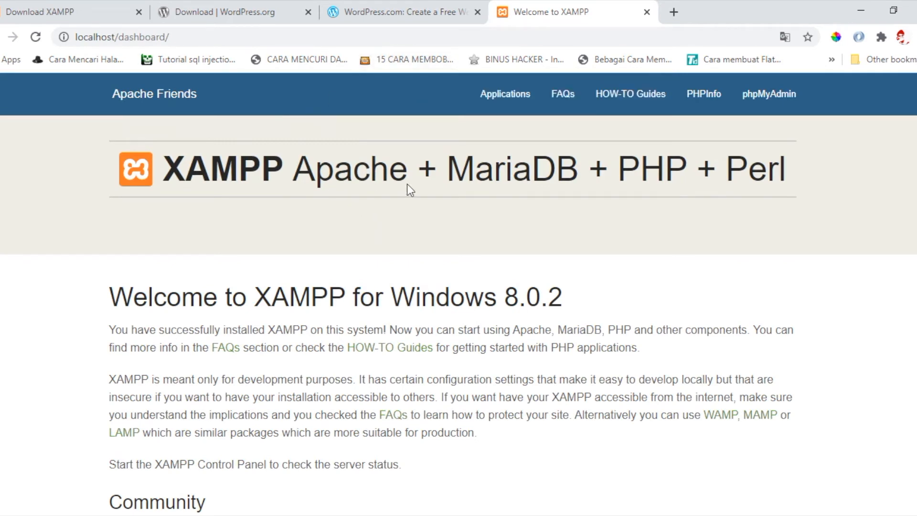
- Change the address from localhost/dashboard to localhost/wordpress/ to load the WordPress setup page
click(148, 43)
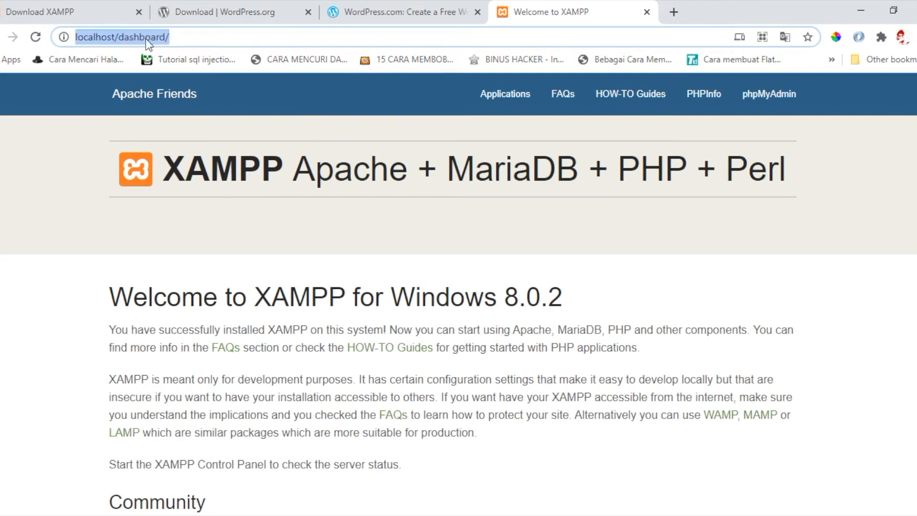
click(187, 35)
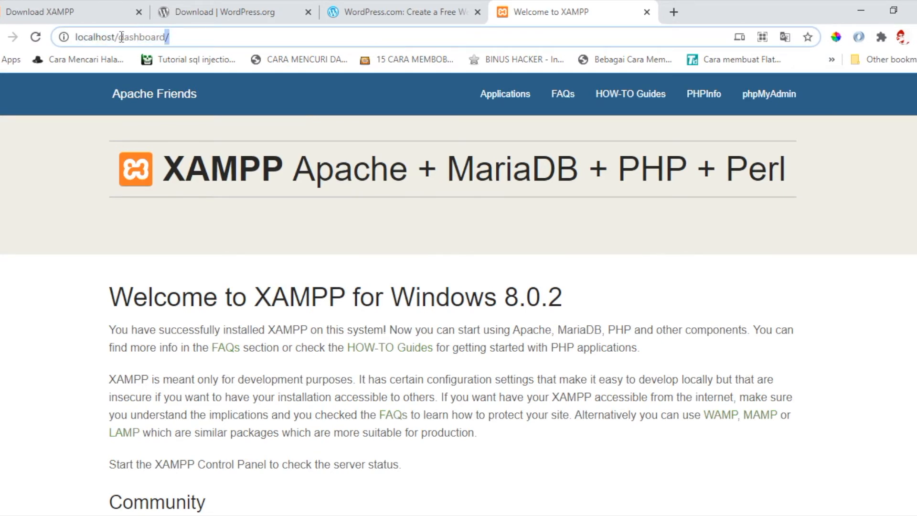
key(BackSpace)
key(BackSpace)
key(BackSpace)
key(BackSpace)
key(BackSpace)
key(BackSpace)
key(BackSpace)
key(BackSpace)
key(BackSpace)
key(BackSpace)
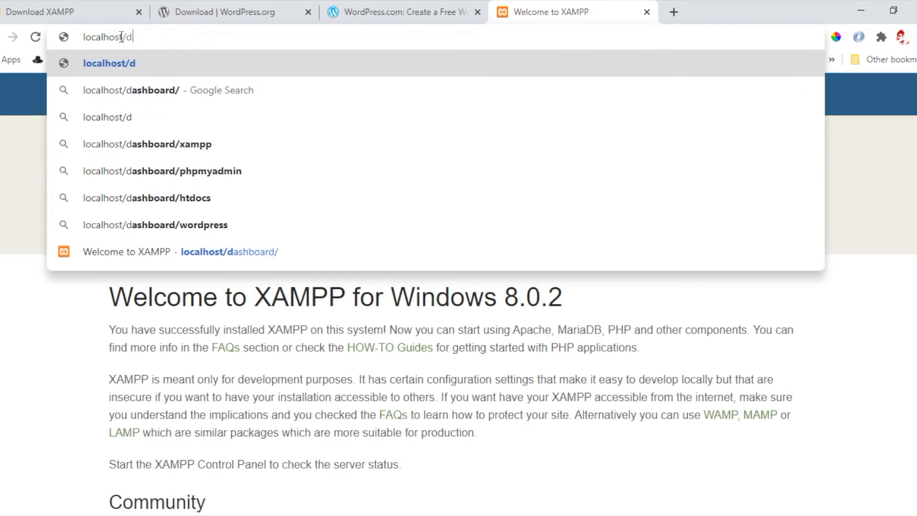
text(w)
key(Return)
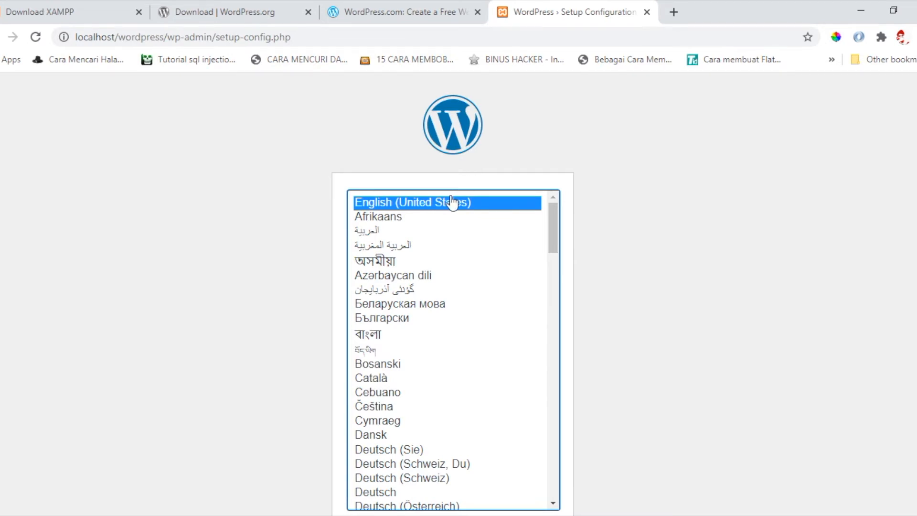
- Scroll the language list, keeping English (United States) selected, down to the Continue button
scroll(452, 201, down, 1)
scroll(451, 201, up, 1)
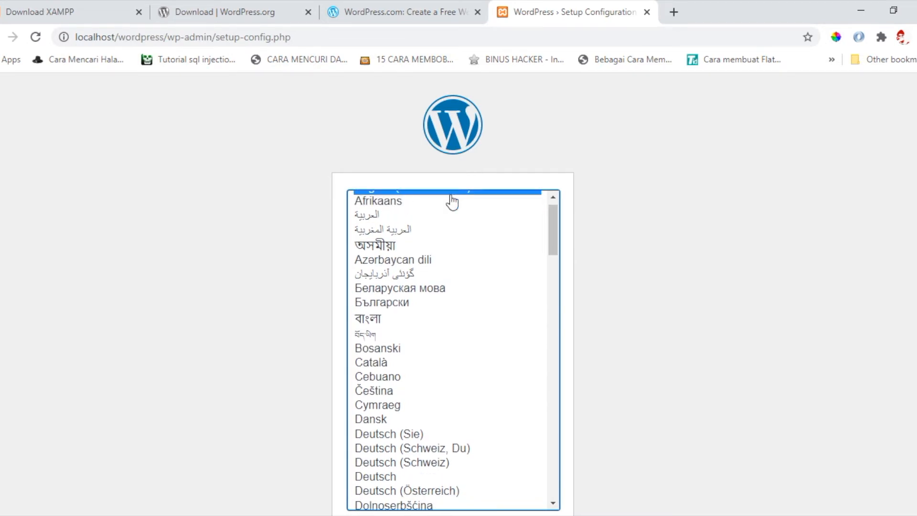
scroll(421, 250, down, 1)
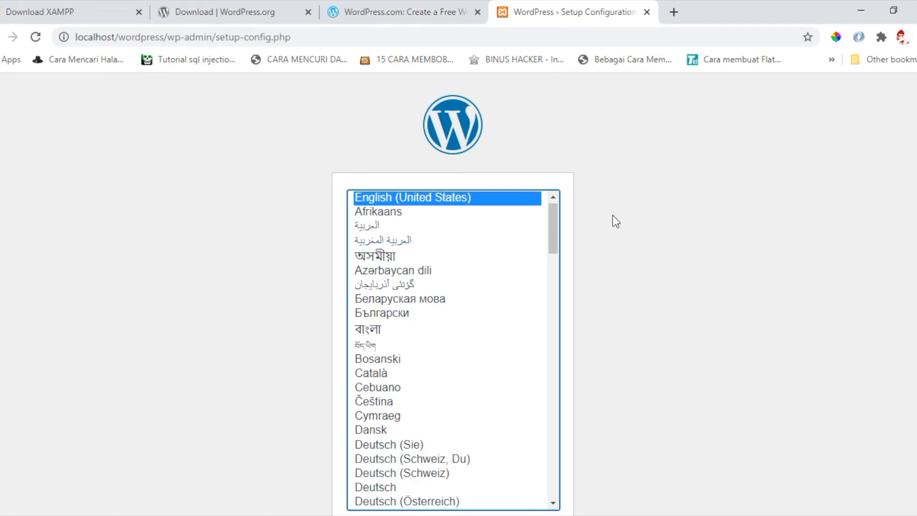
scroll(612, 216, down, 1)
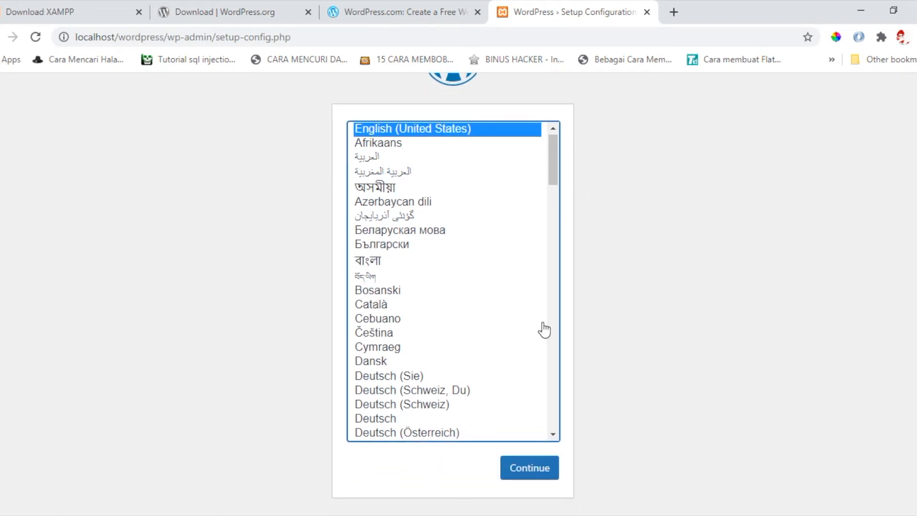
scroll(497, 393, down, 3)
scroll(498, 394, up, 3)
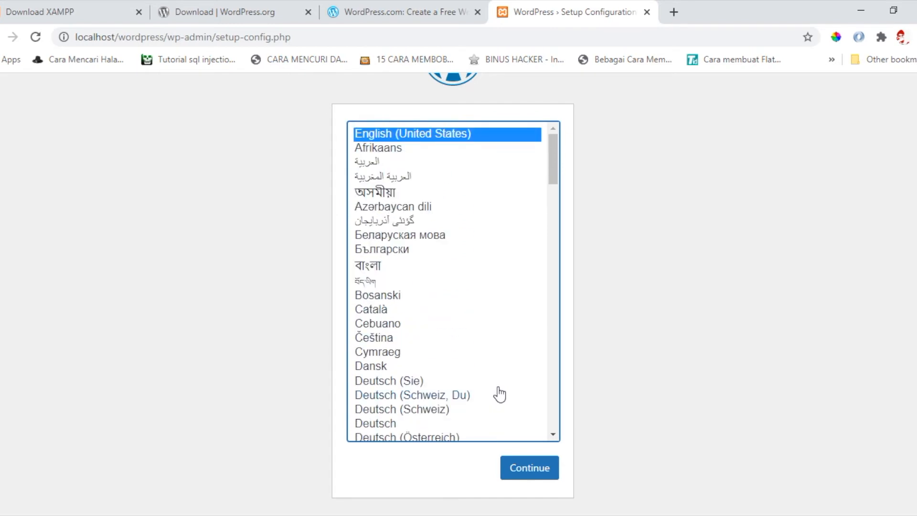
scroll(499, 394, down, 20)
- Continue with English (United States) to the database-information welcome screen
click(514, 474)
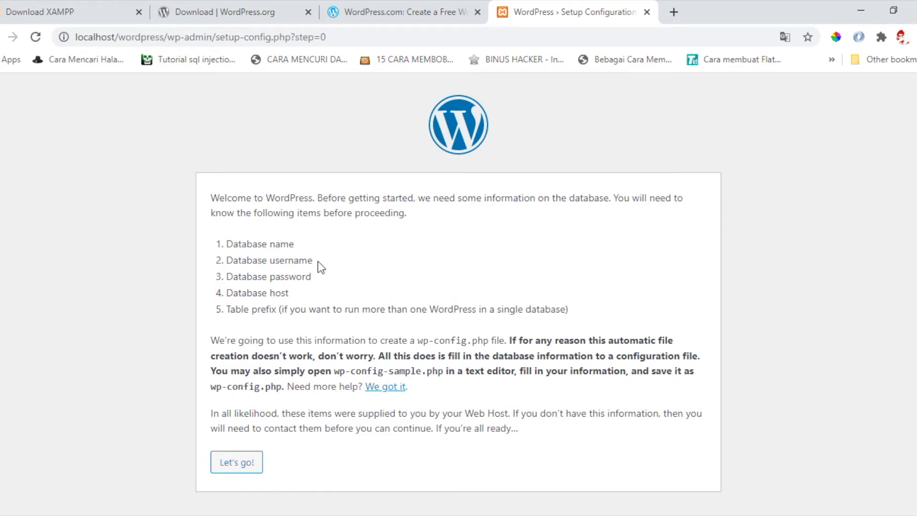
- Open the localhost XAMPP dashboard in another new tab, trimming the autocompleted port
click(673, 12)
text(local)
key(Right)
key(BackSpace)
key(BackSpace)
key(BackSpace)
key(BackSpace)
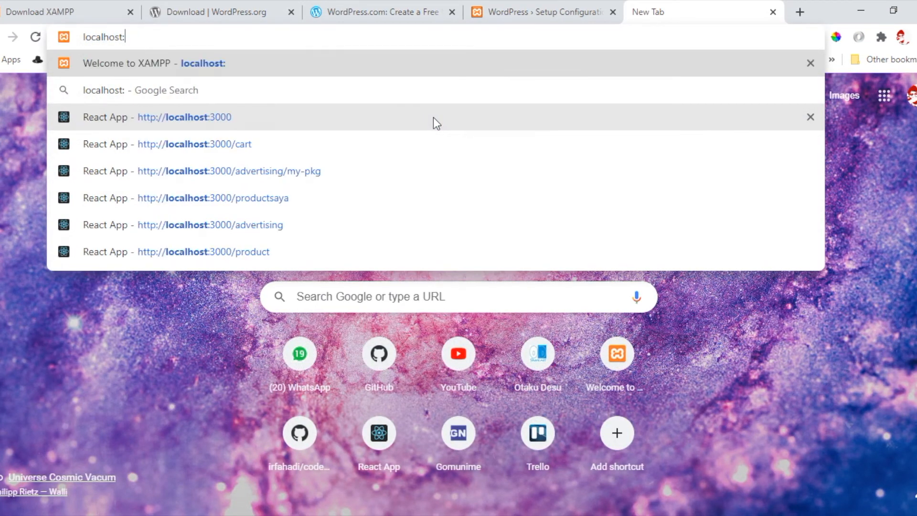
key(BackSpace)
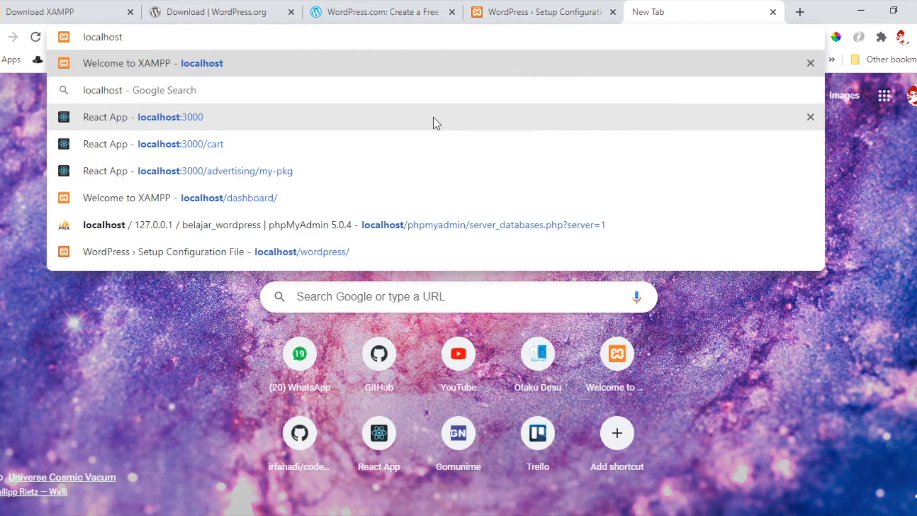
key(Return)
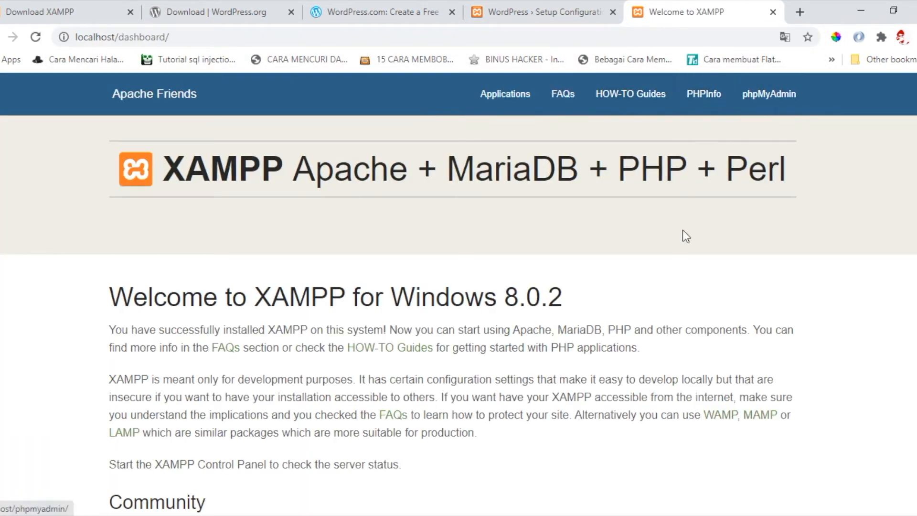
- Open phpMyAdmin from the dashboard, glance at the setup tab, then return to phpMyAdmin
click(769, 94)
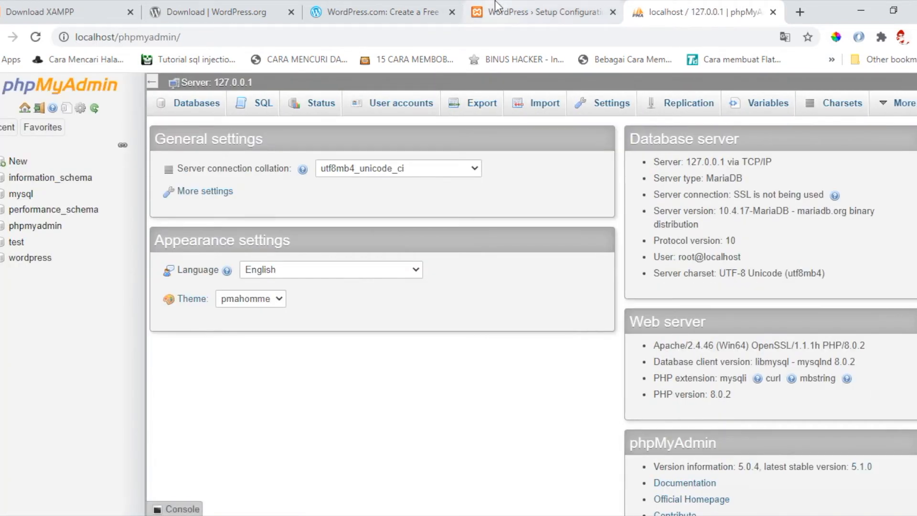
click(495, 3)
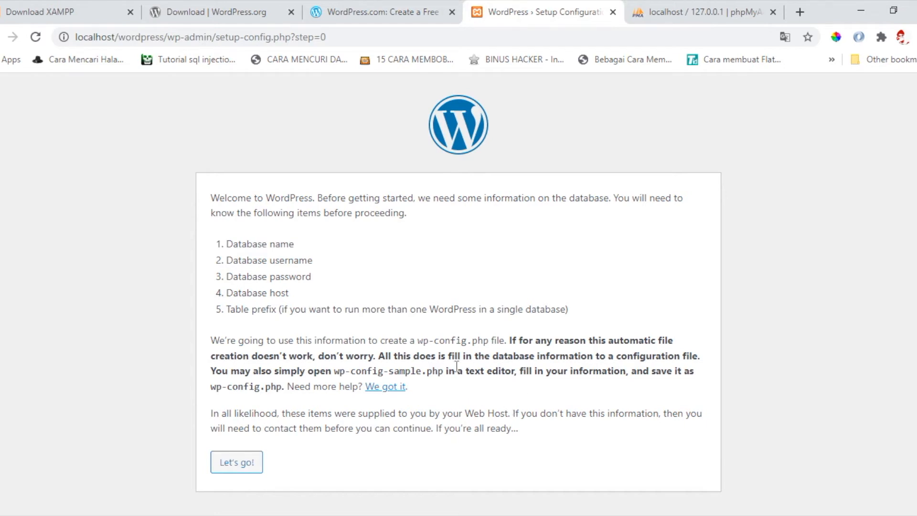
click(661, 9)
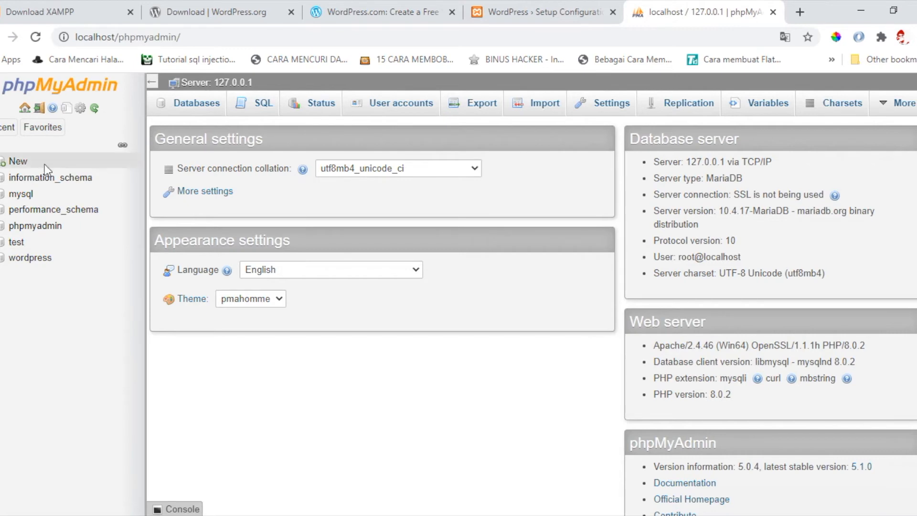
- Create an empty phpMyAdmin database named belajar_wordpress, then return to the WordPress setup tab
click(18, 162)
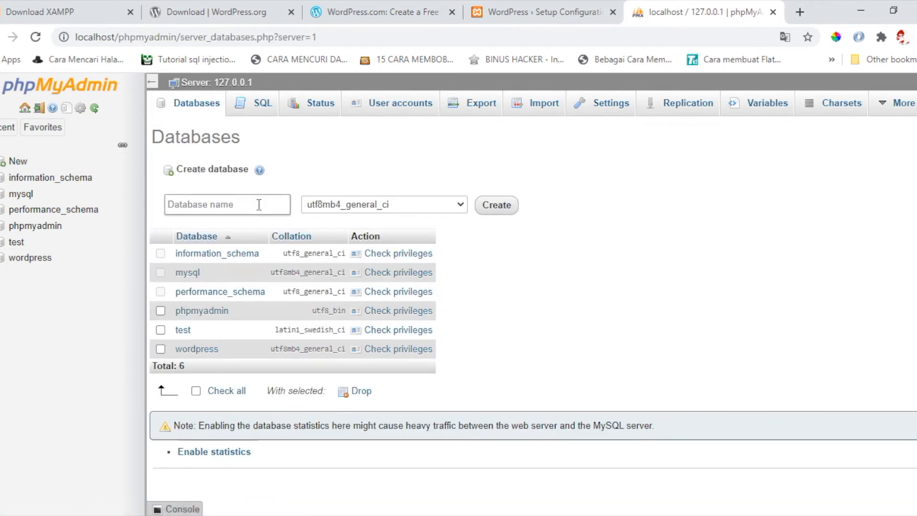
click(260, 201)
text(bela)
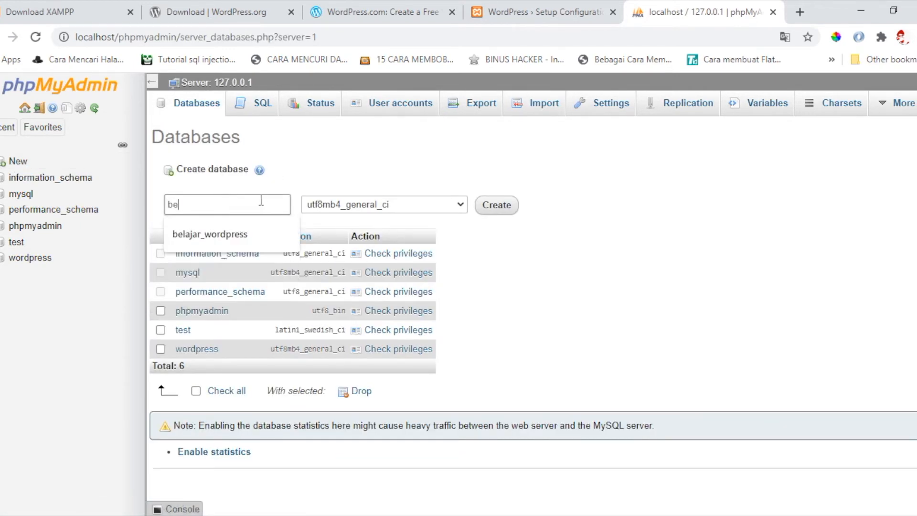
click(248, 224)
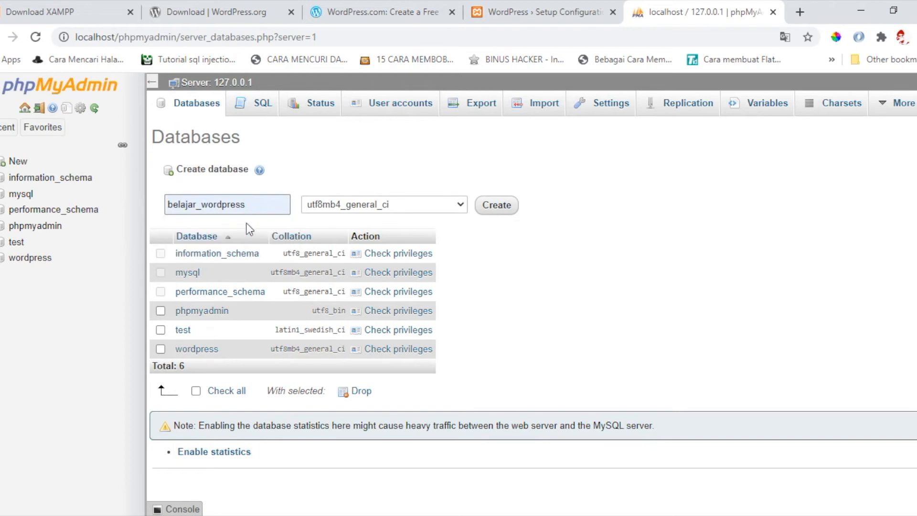
click(496, 205)
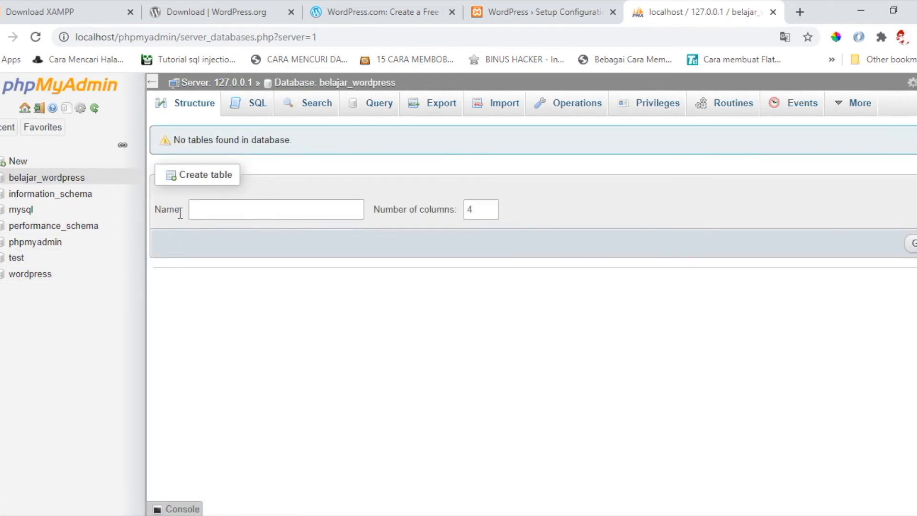
click(515, 1)
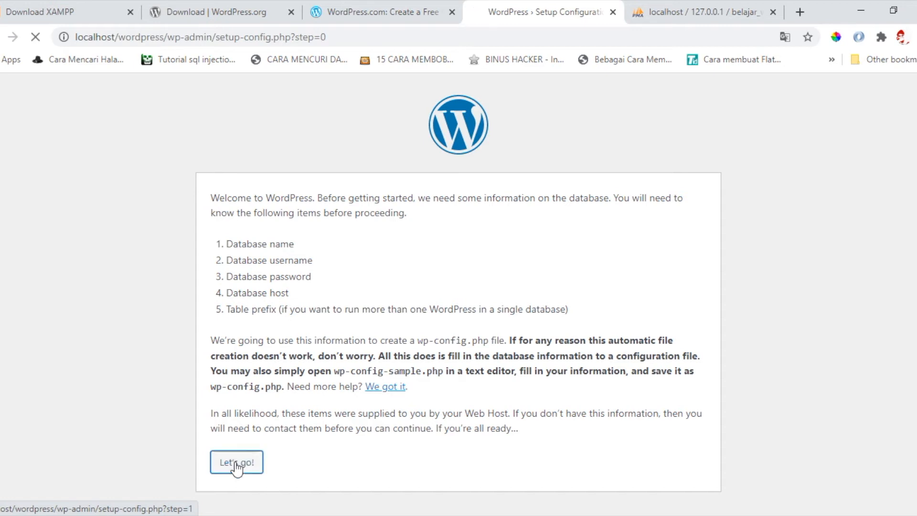
- Submit database details: name belajar_wordpress, username root, and an empty password
click(243, 461)
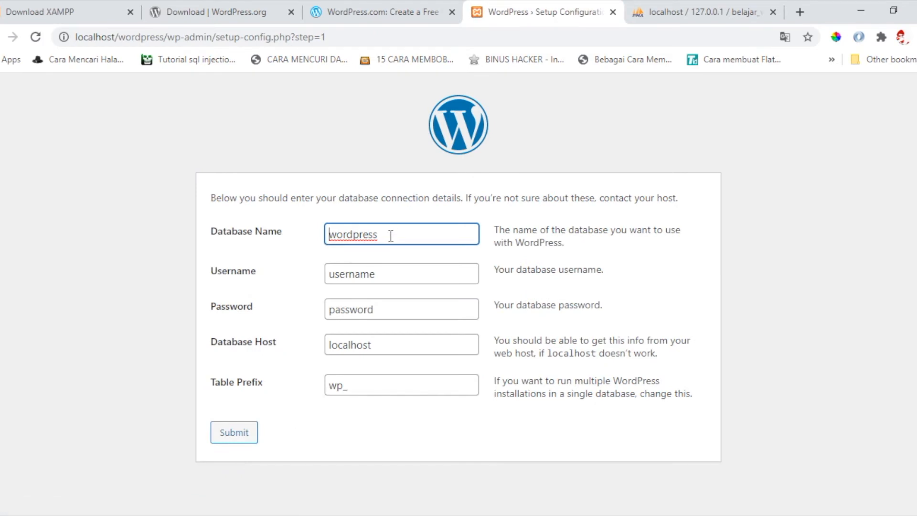
drag(389, 235, 323, 237)
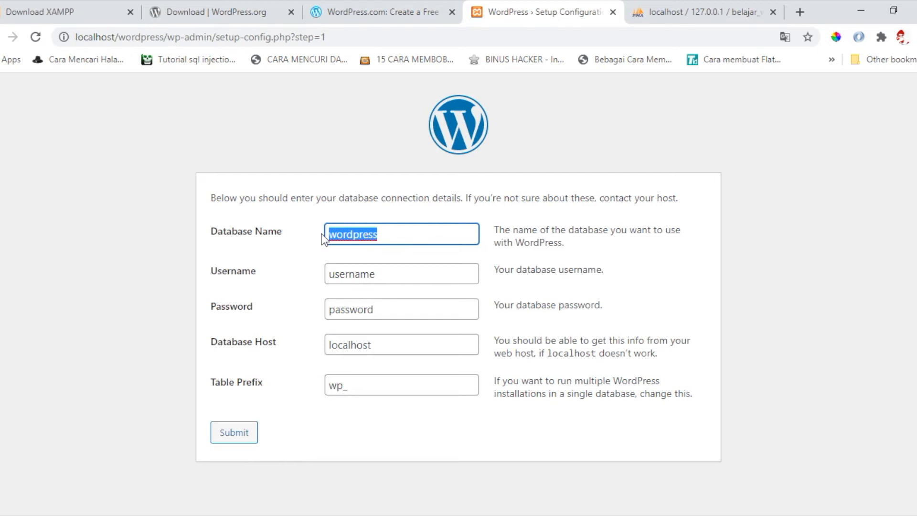
text(belajar_)
click(353, 263)
click(379, 275)
drag(379, 275, 311, 277)
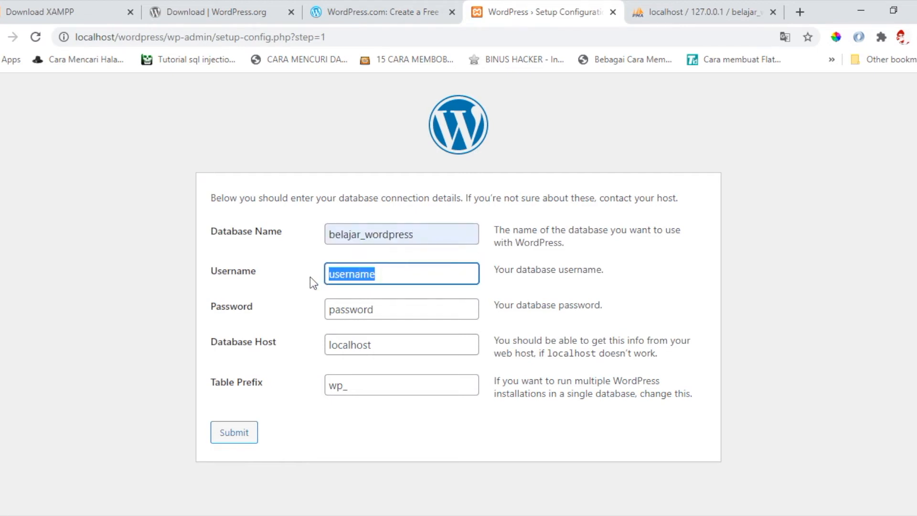
text(root)
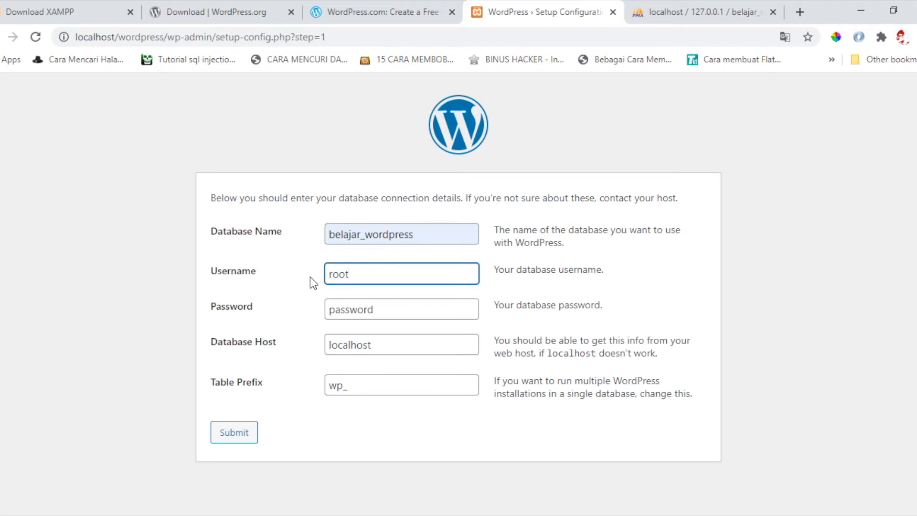
key(Tab)
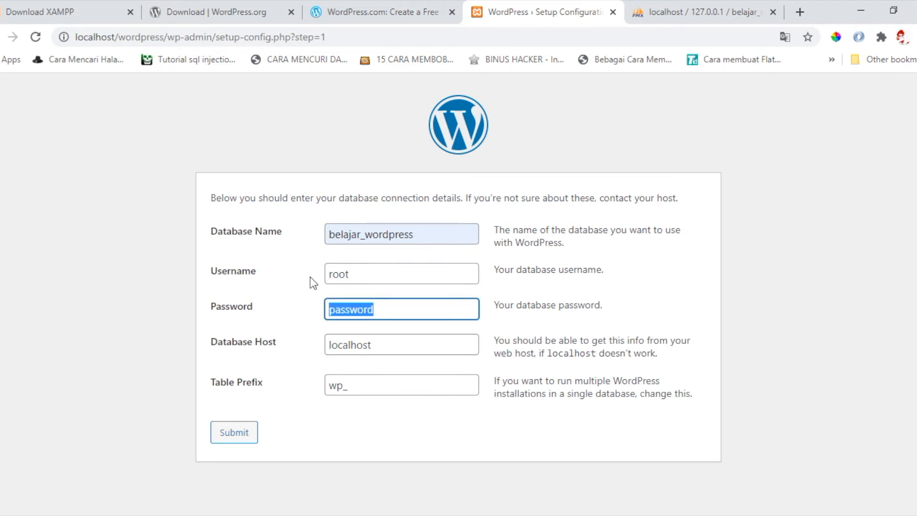
key(BackSpace)
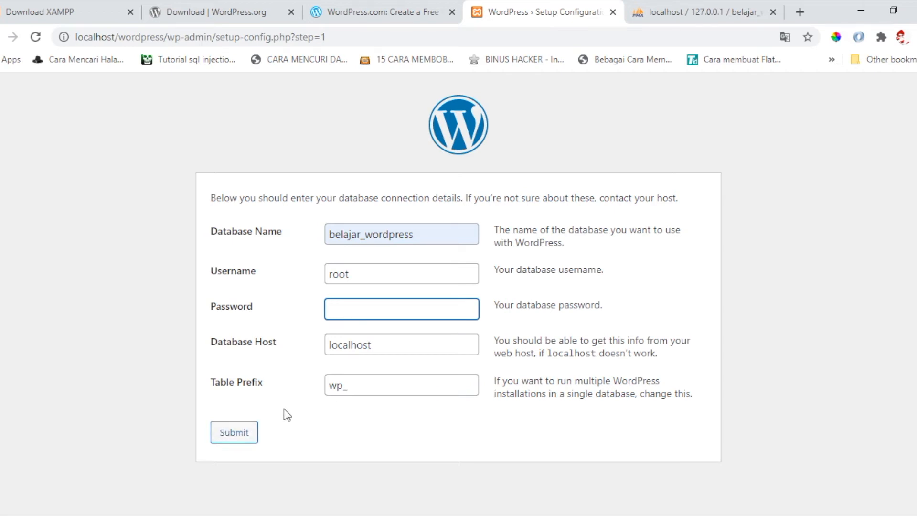
click(242, 424)
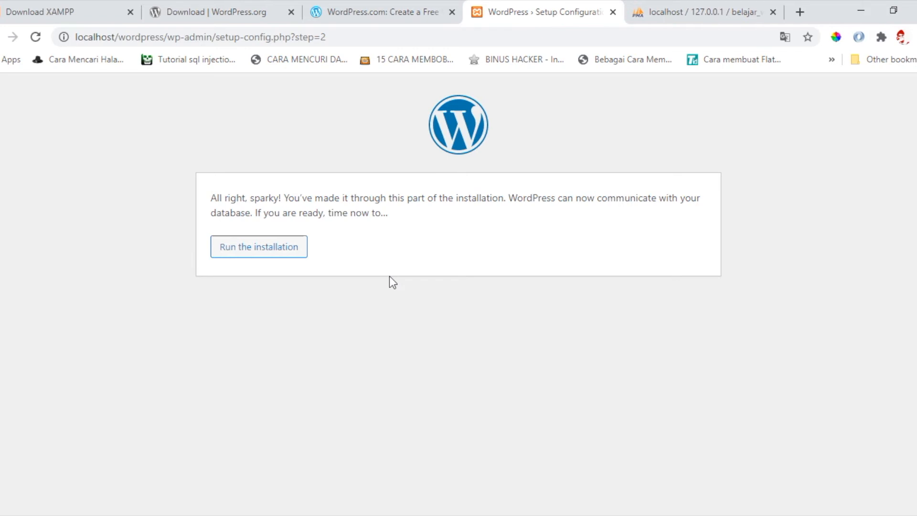
- Run the installation and enter 'Belajar Wordpress' as the site title
click(292, 256)
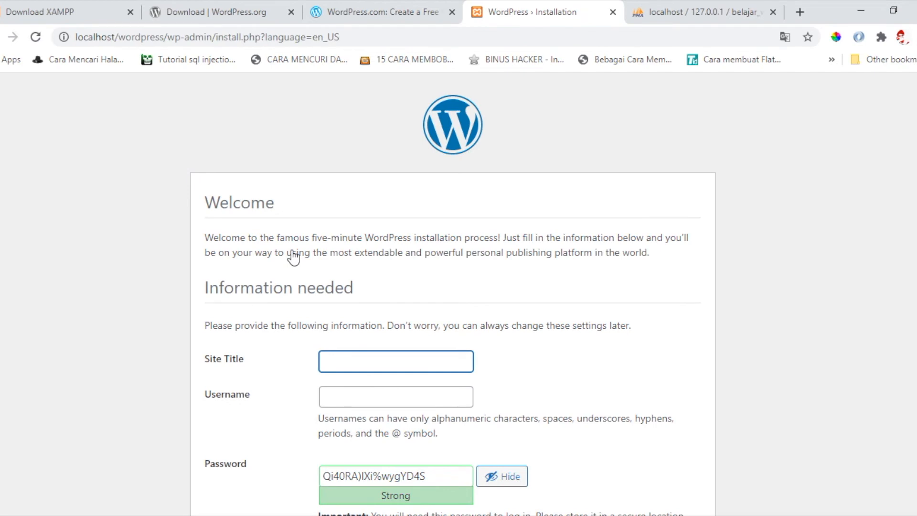
scroll(293, 256, down, 2)
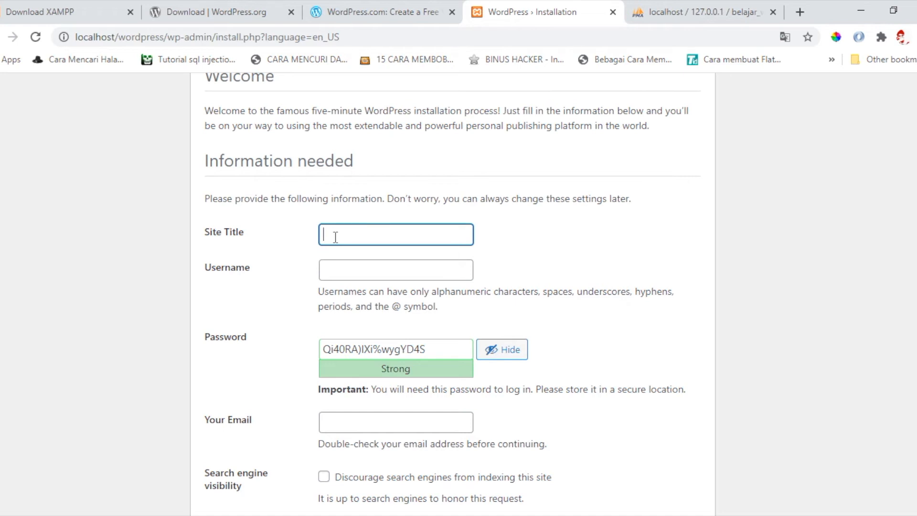
scroll(335, 238, down, 1)
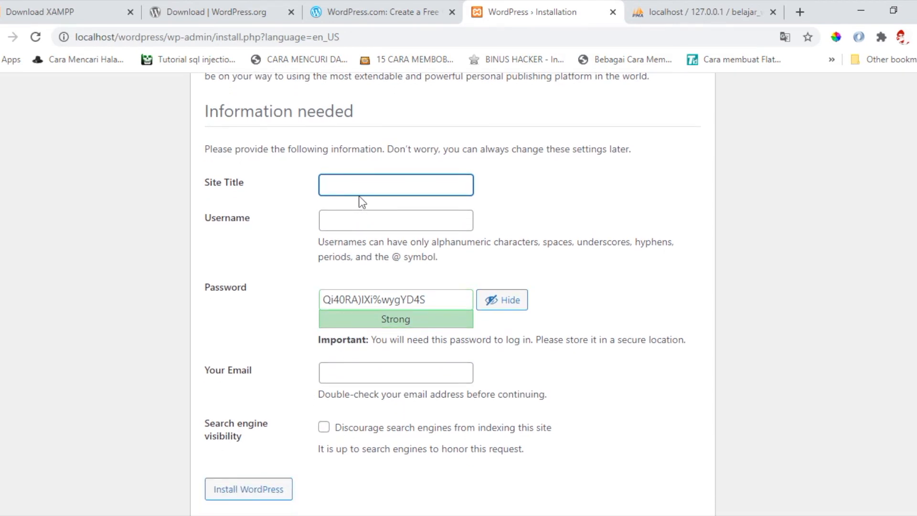
text(Belajar Wordpress)
click(363, 207)
- Set the admin username to root and select the generated password
click(354, 219)
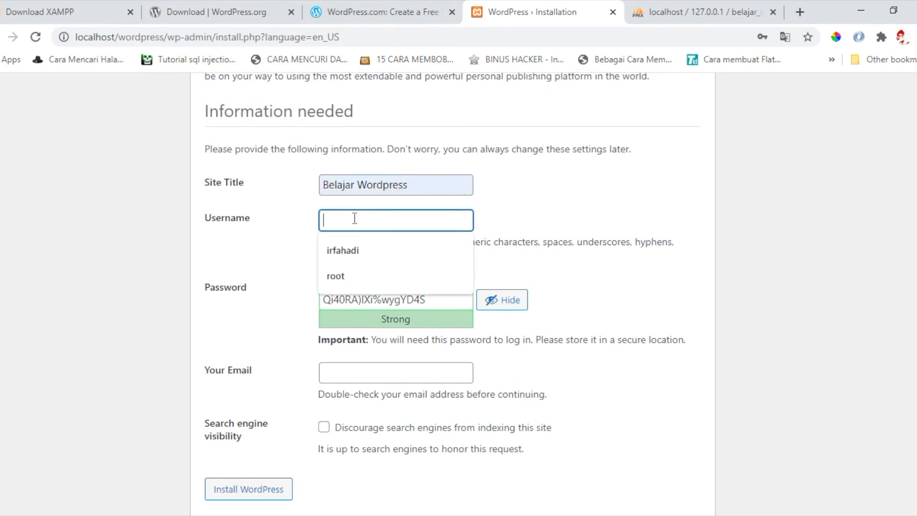
click(343, 272)
click(425, 300)
key(ctrl+a)
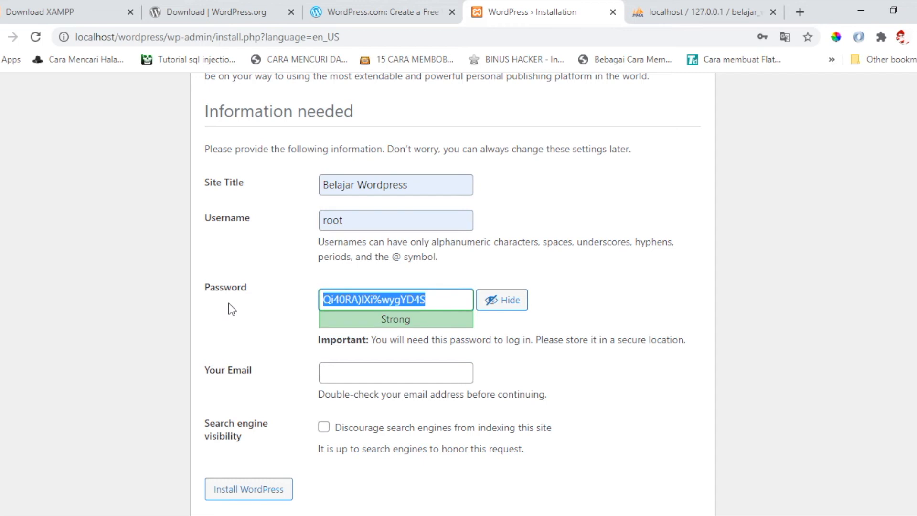
- Replace the generated admin password with a custom strong password
key(BackSpace)
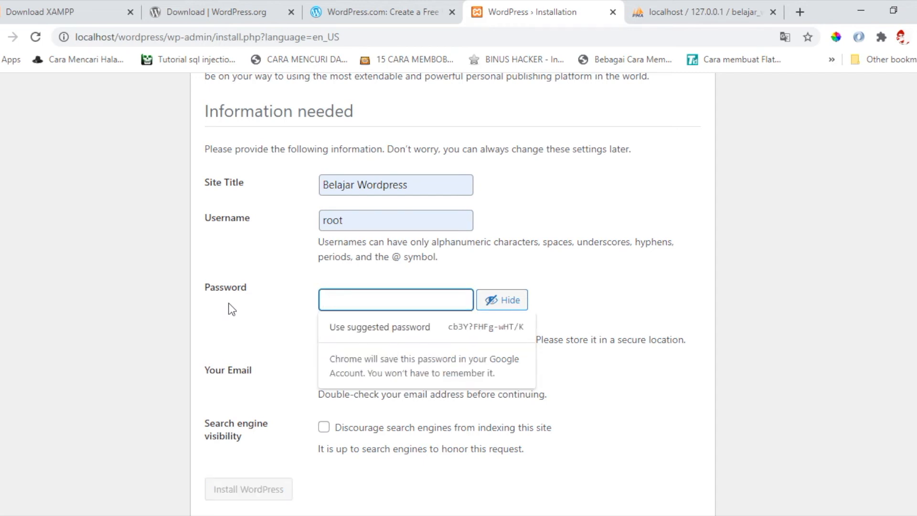
text(b)
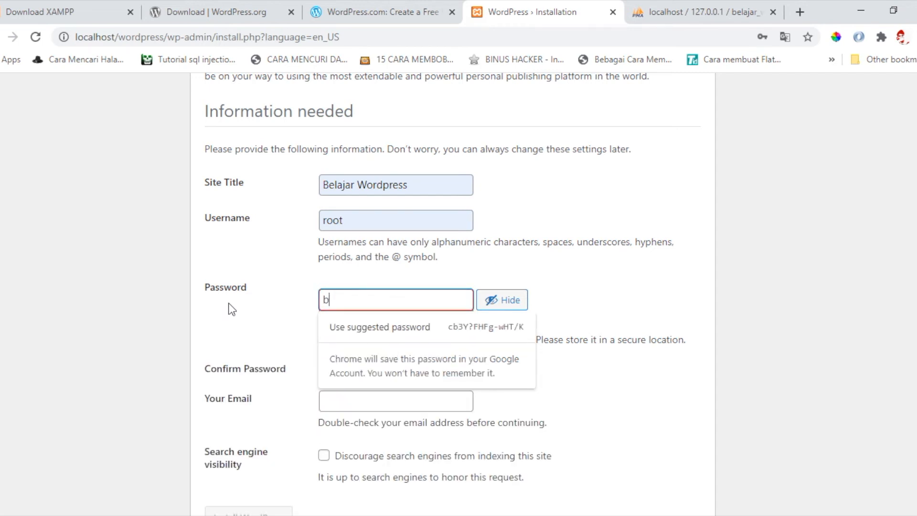
text(3laj@)
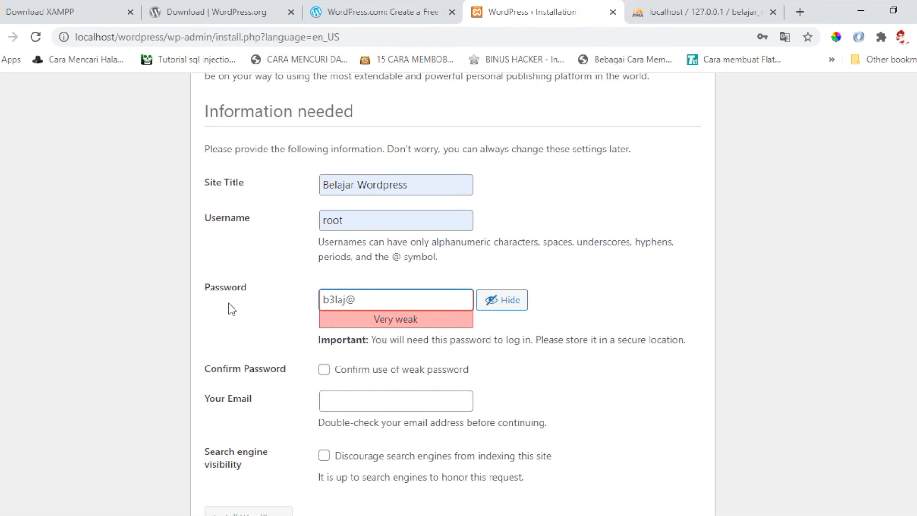
text(r_w0r)
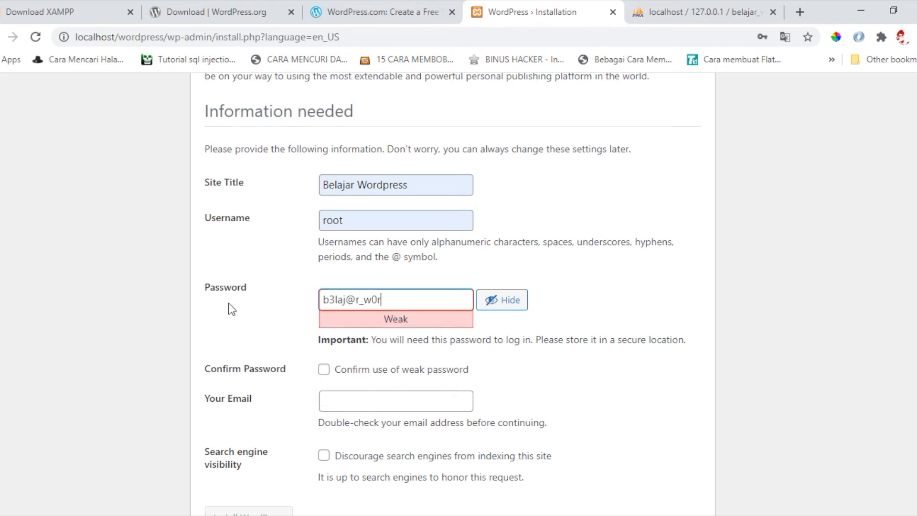
text(dp)
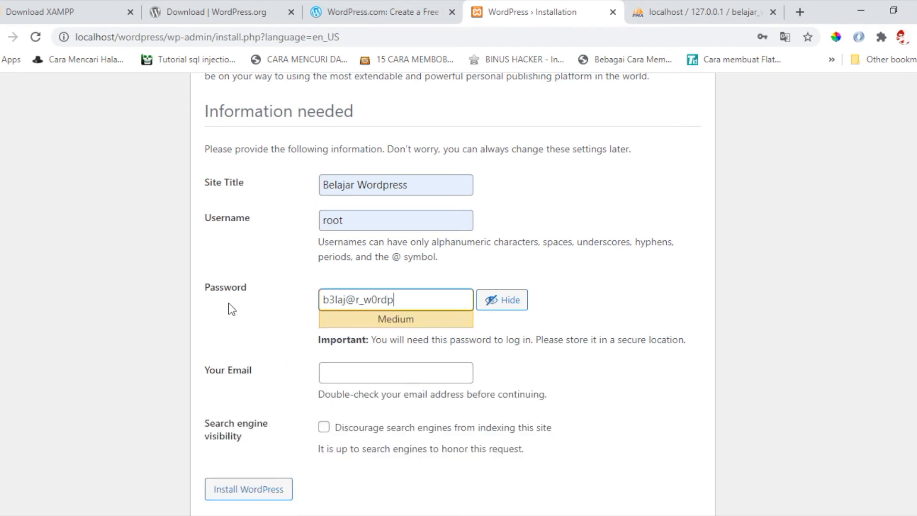
text(r3s)
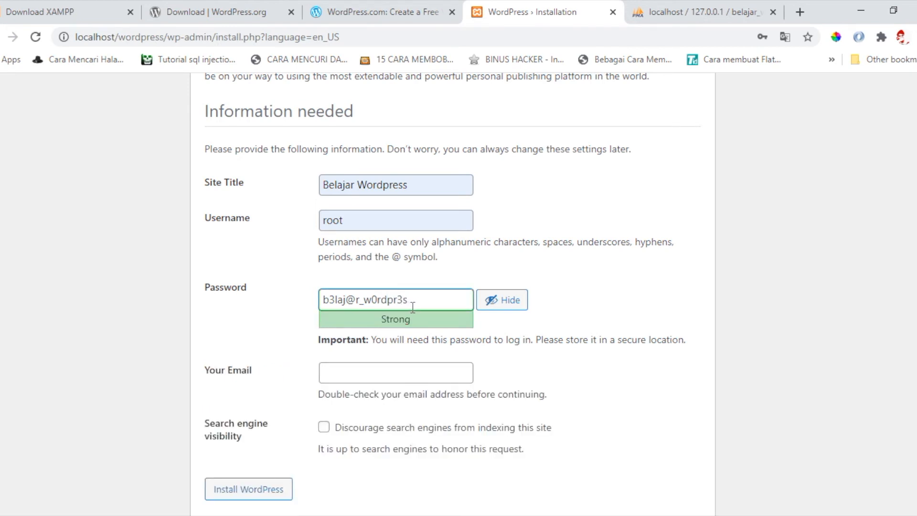
drag(416, 300, 313, 300)
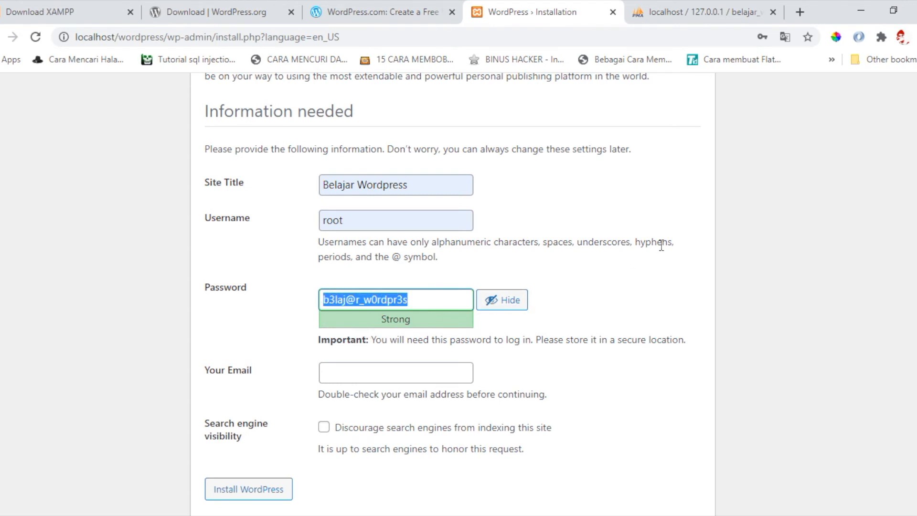
click(498, 268)
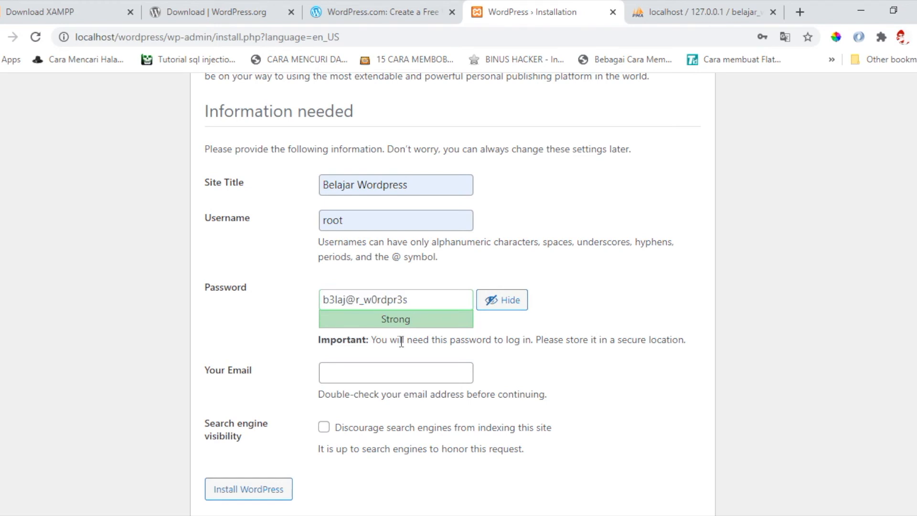
- Fill in the administrator's e-mail address
scroll(401, 341, down, 1)
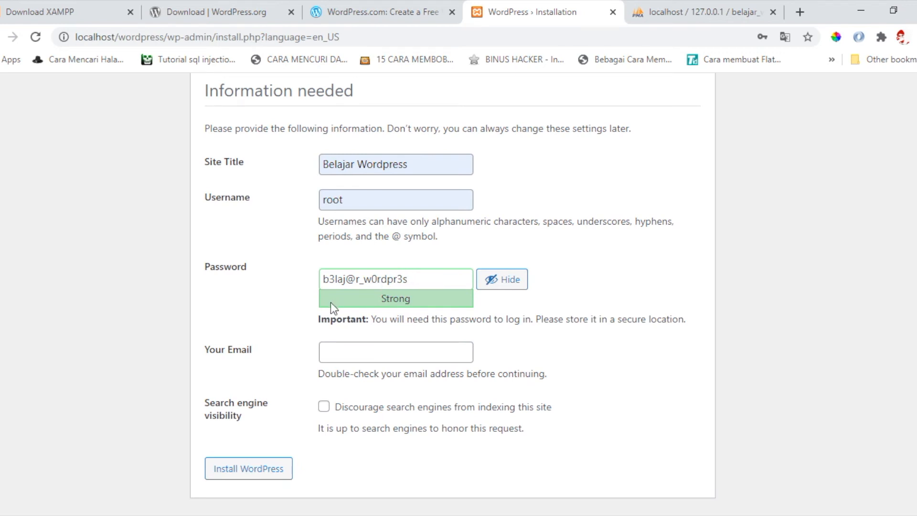
click(350, 344)
click(279, 344)
click(342, 355)
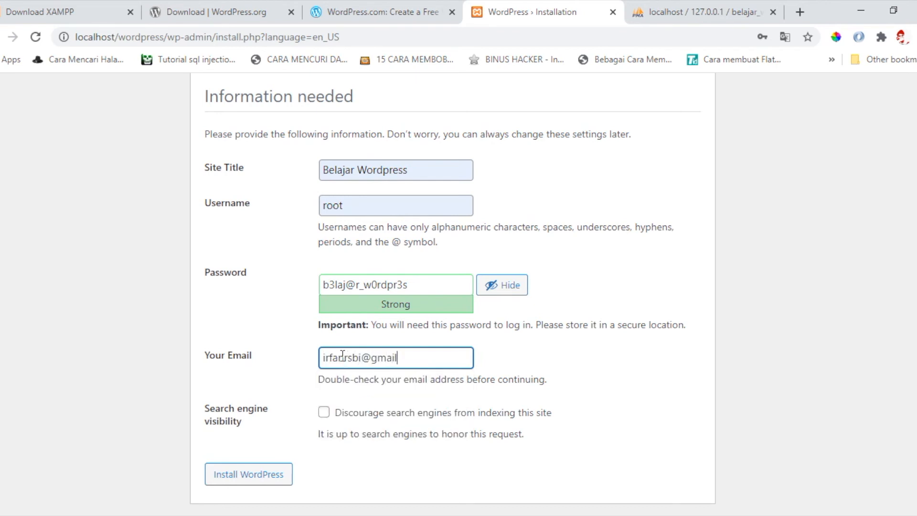
- Install WordPress, dismiss the save-password prompt, and switch to phpMyAdmin
click(262, 475)
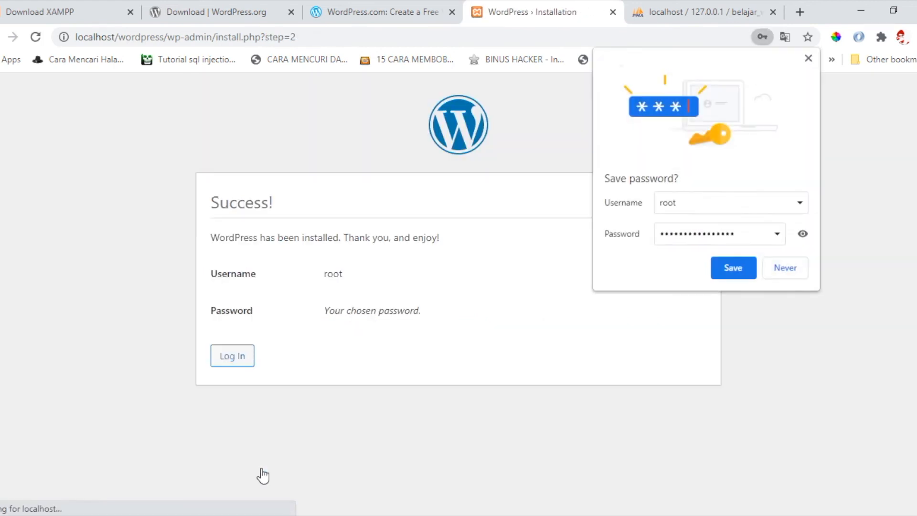
click(807, 59)
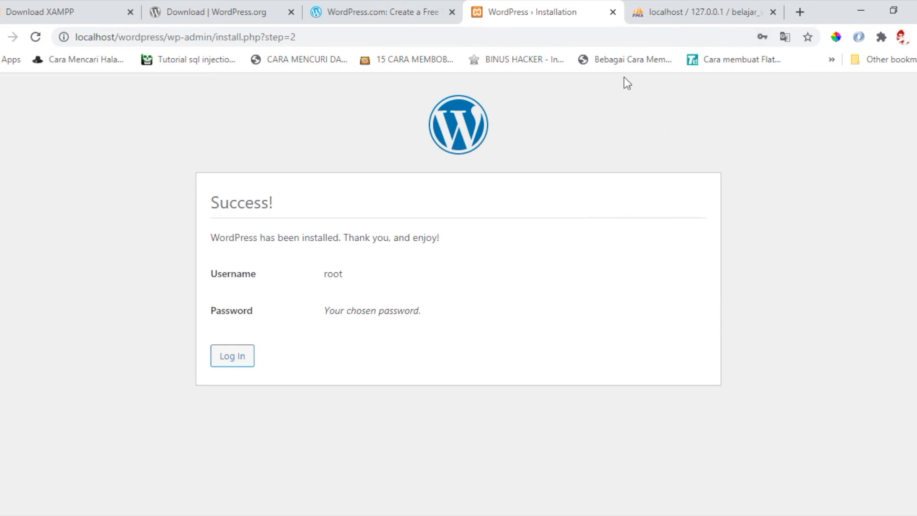
click(713, 14)
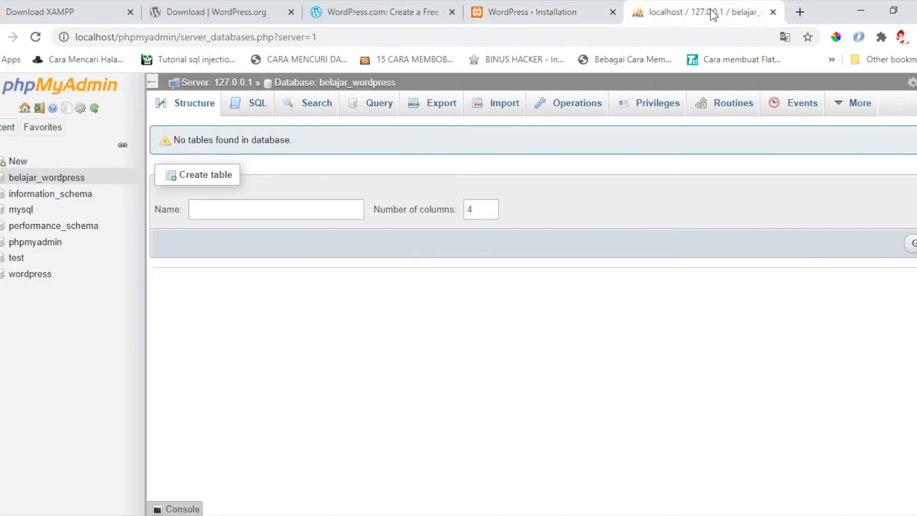
- Refresh belajar_wordpress to see its 12 wp_ tables, then return to the Success page
click(25, 180)
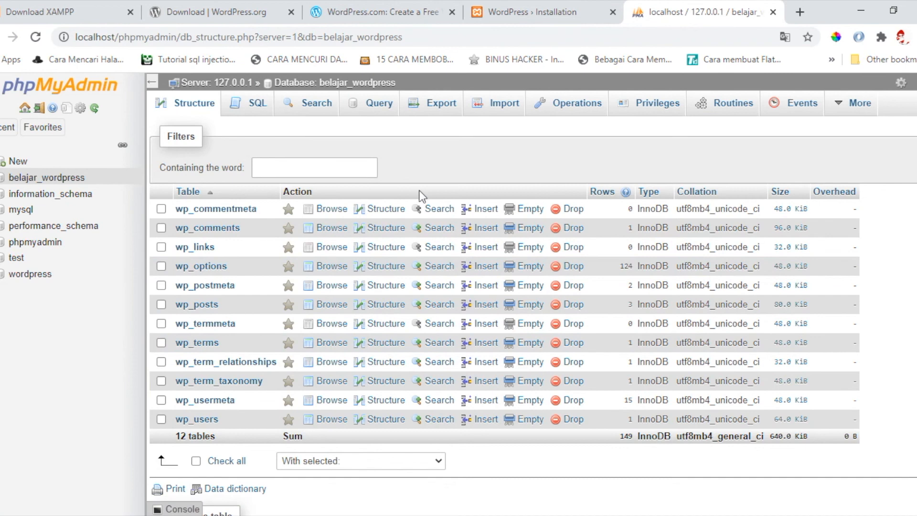
click(528, 11)
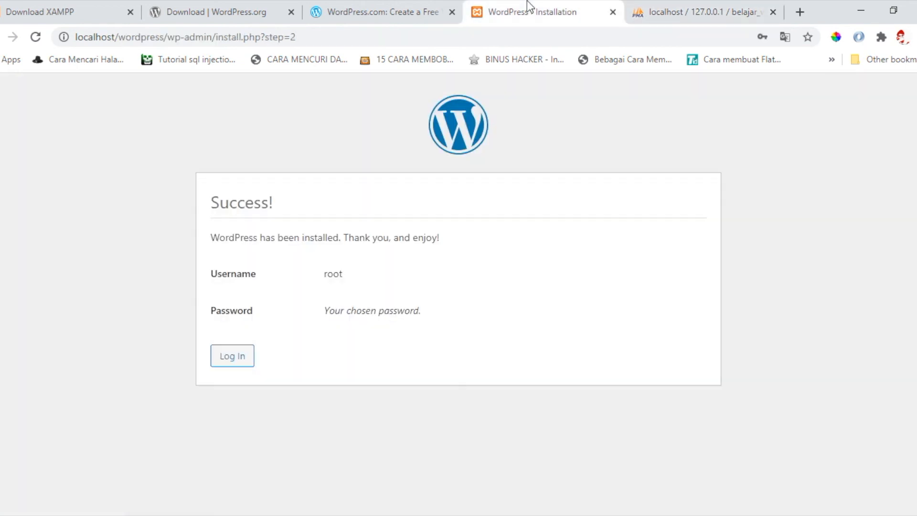
- Open the Belajar Wordpress login page and enter root as the username
click(233, 355)
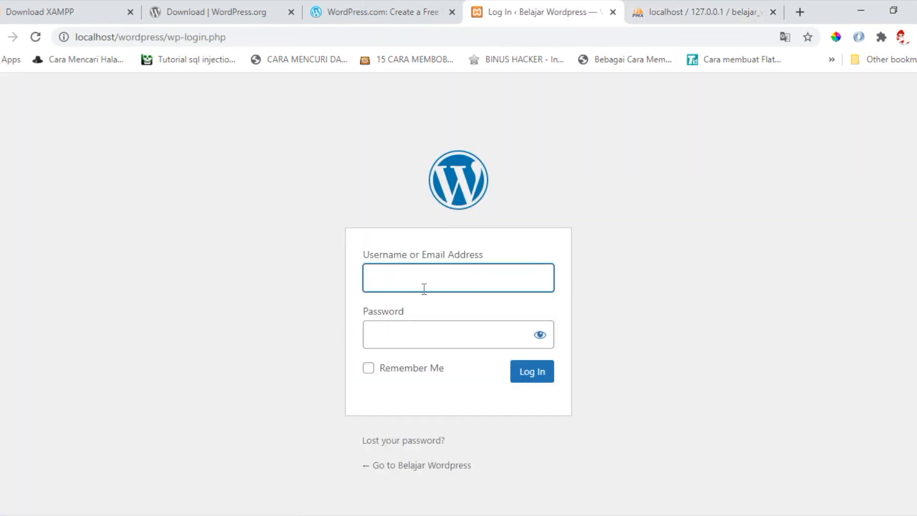
click(423, 285)
text(')
key(BackSpace)
text(root)
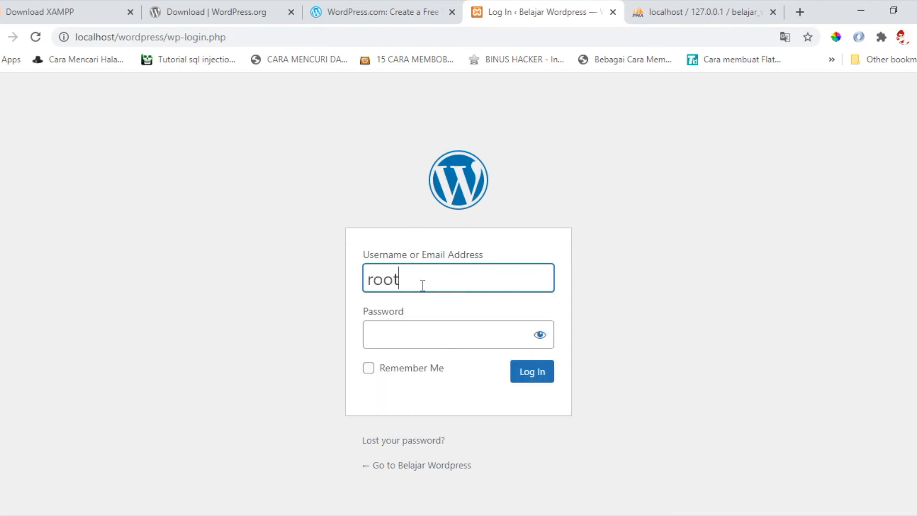
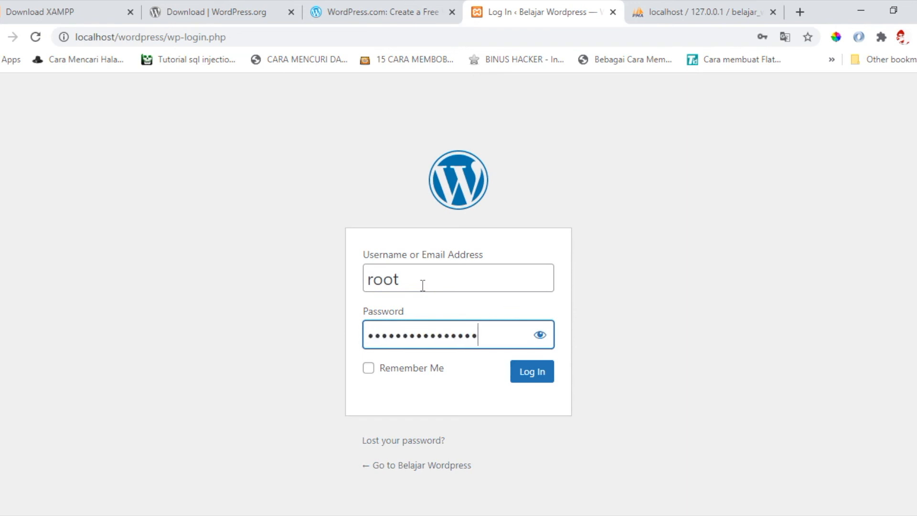
- Reveal and re-hide the password to verify it, then log in as root
click(539, 335)
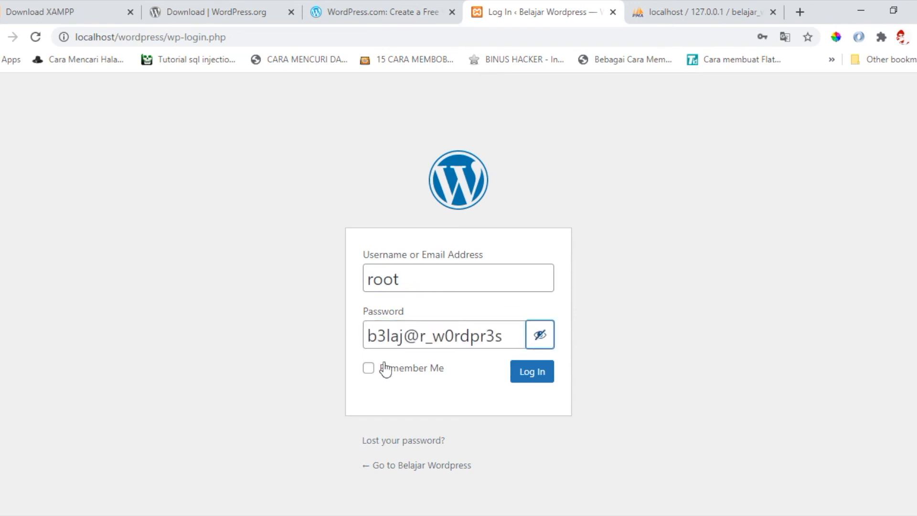
click(547, 335)
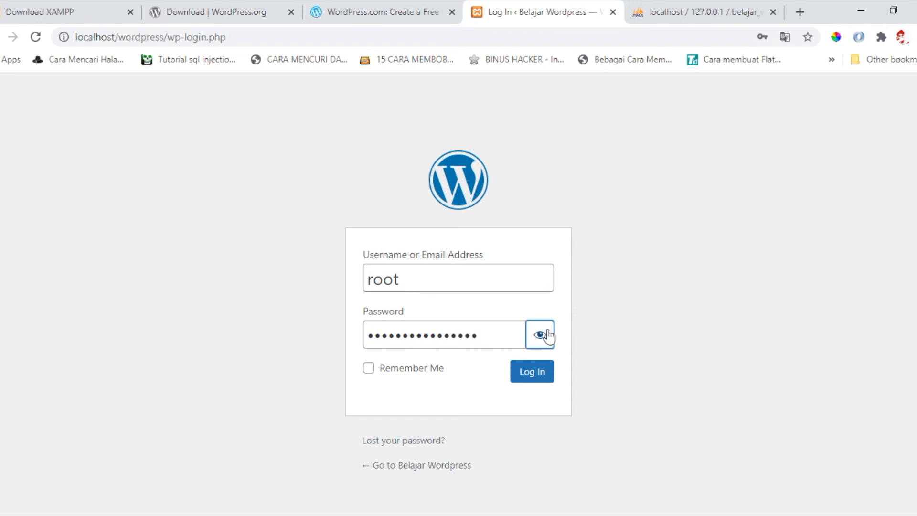
click(529, 373)
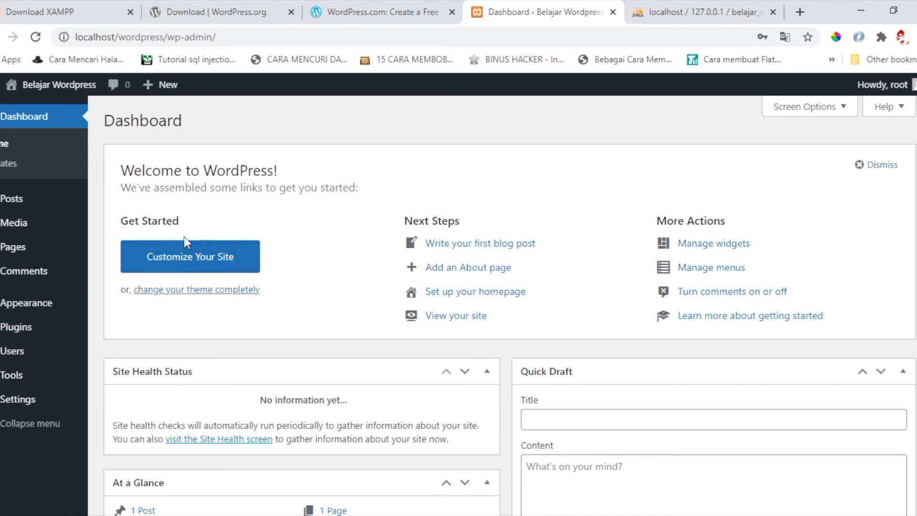
- Open All Pages from the Pages menu in the admin sidebar
mouse_move(47, 248)
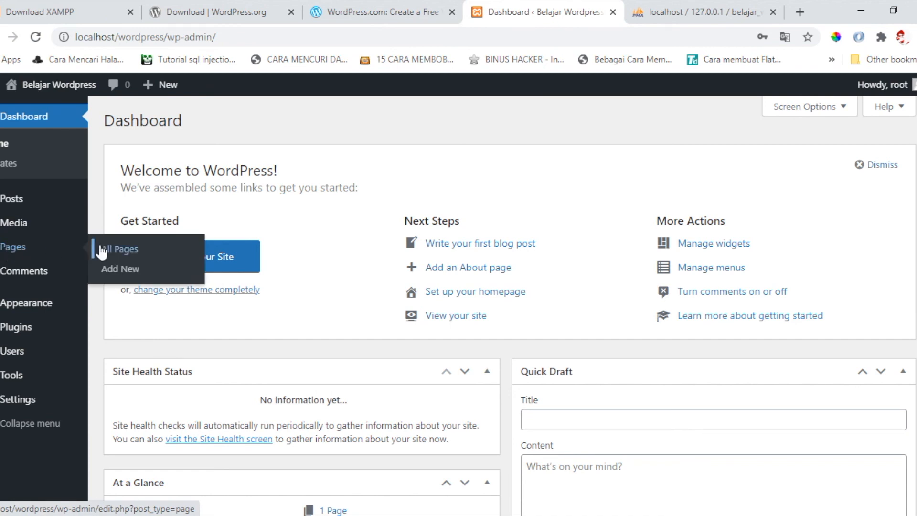
click(45, 254)
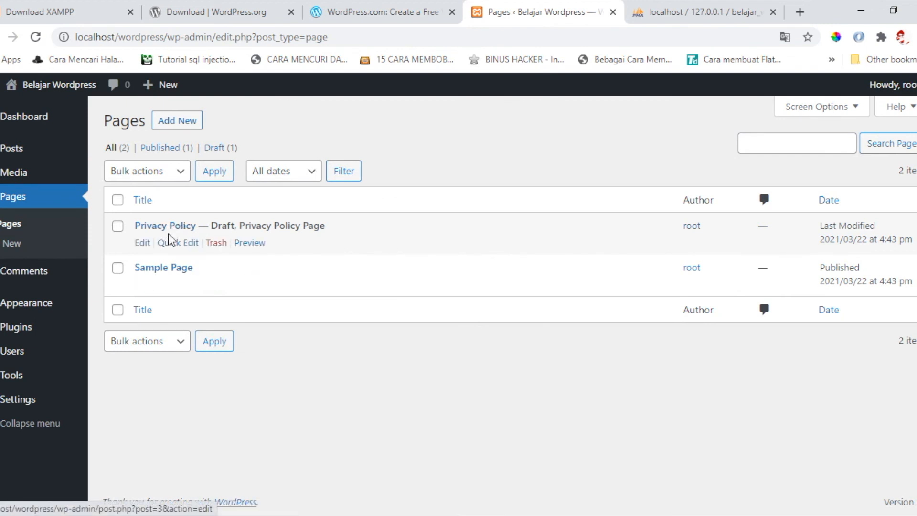
- Load localhost/wordpress/ in a new tab and scroll over the Hello world! front page
click(796, 12)
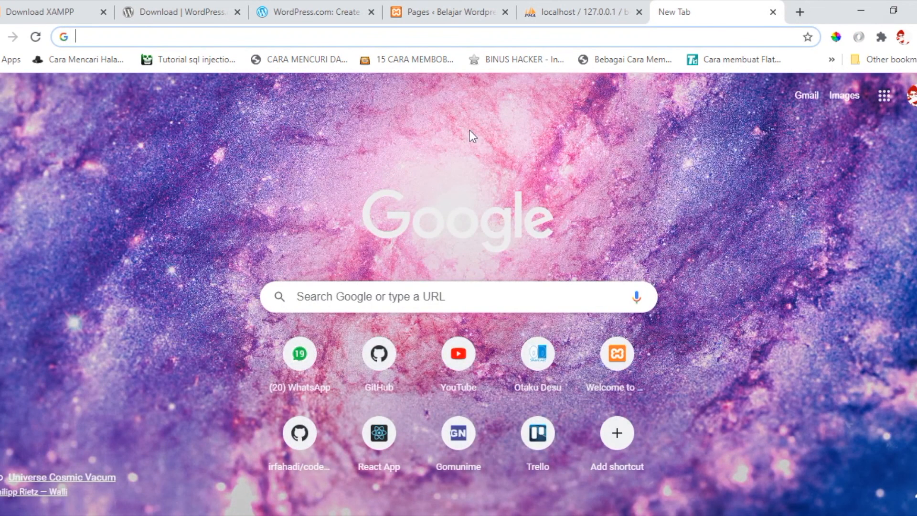
text(localhost:300)
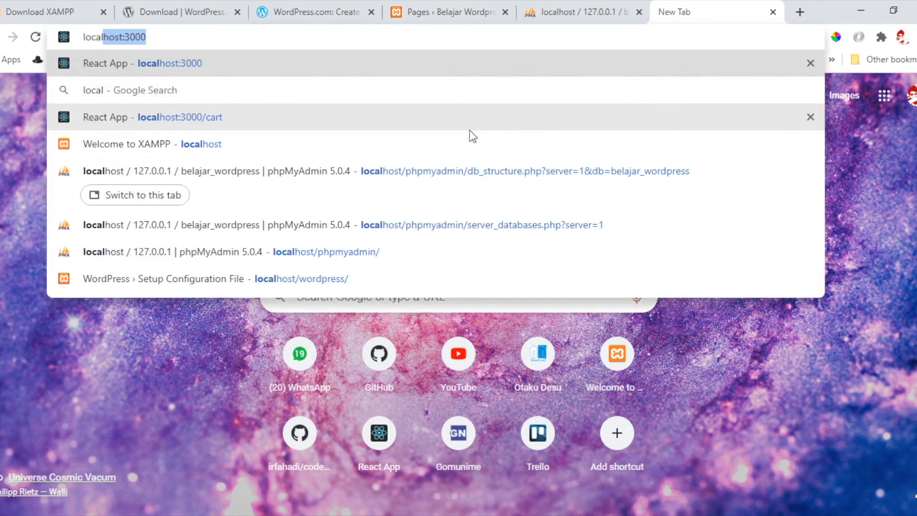
key(BackSpace)
key(BackSpace)
key(BackSpace)
key(BackSpace)
text(/)
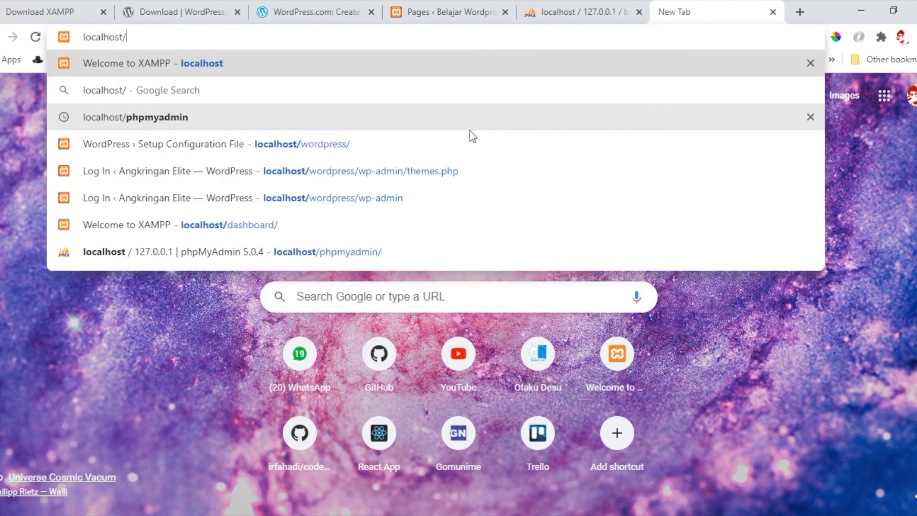
text(wo)
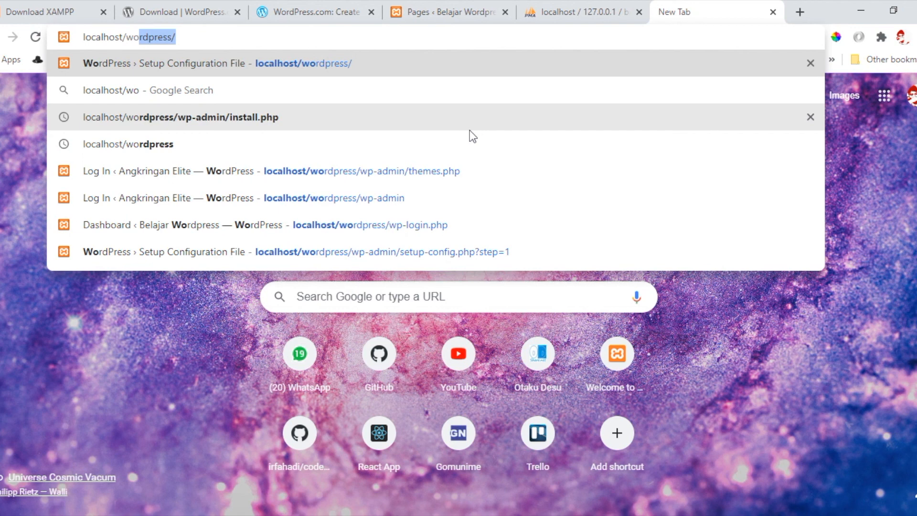
key(Return)
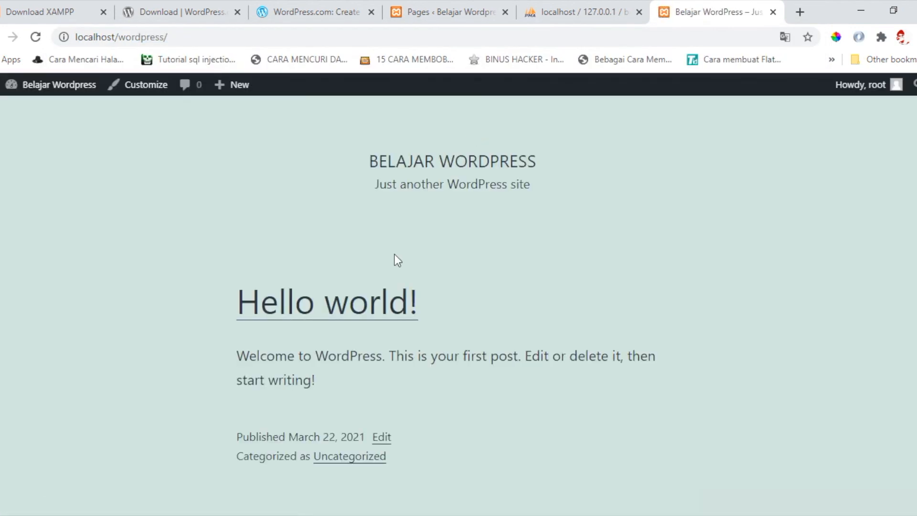
scroll(387, 275, down, 5)
scroll(387, 275, up, 5)
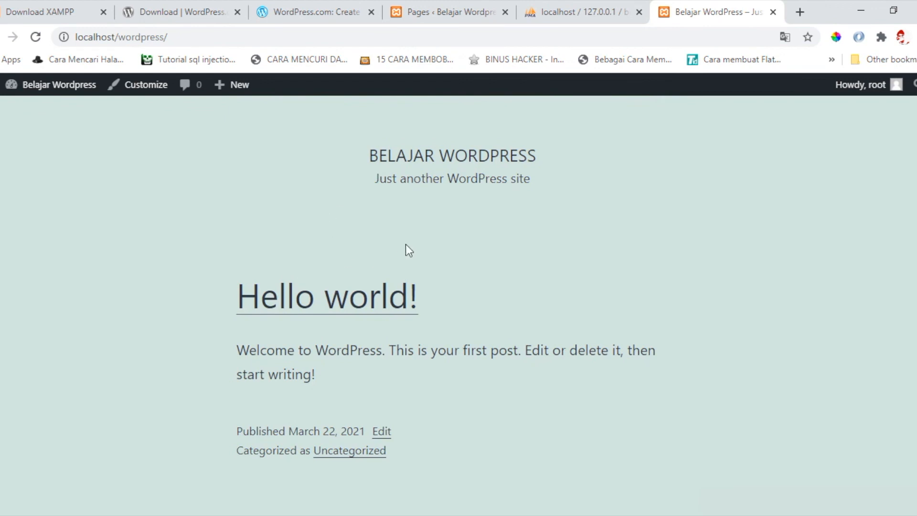
- Back on the Pages list, open Sample Page in the block editor and scroll its text
click(458, 7)
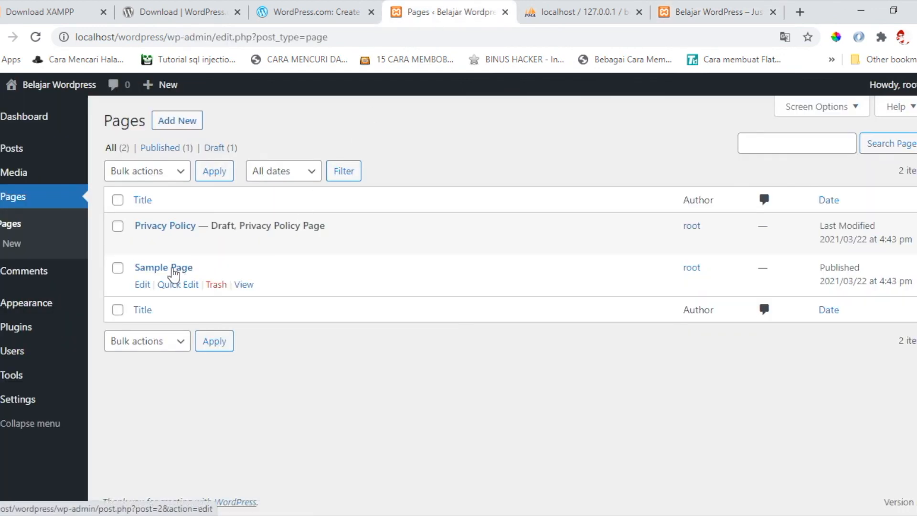
click(173, 271)
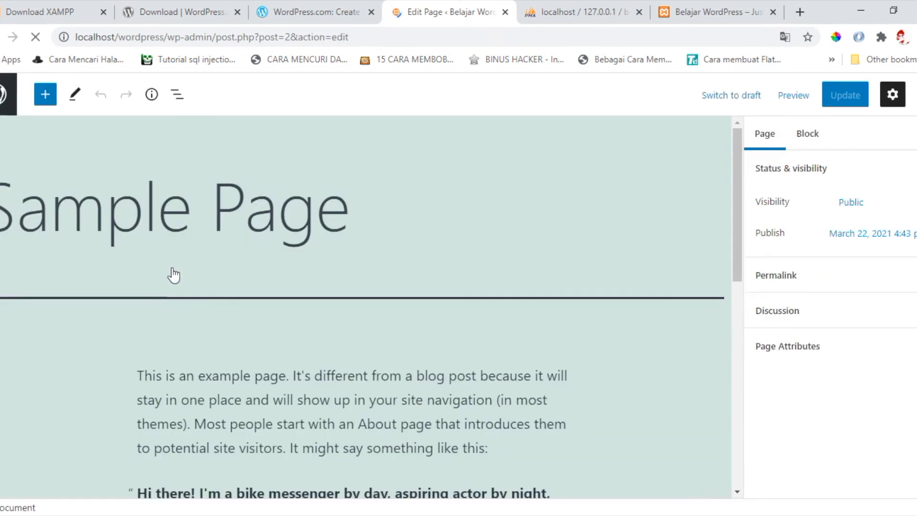
scroll(354, 284, down, 3)
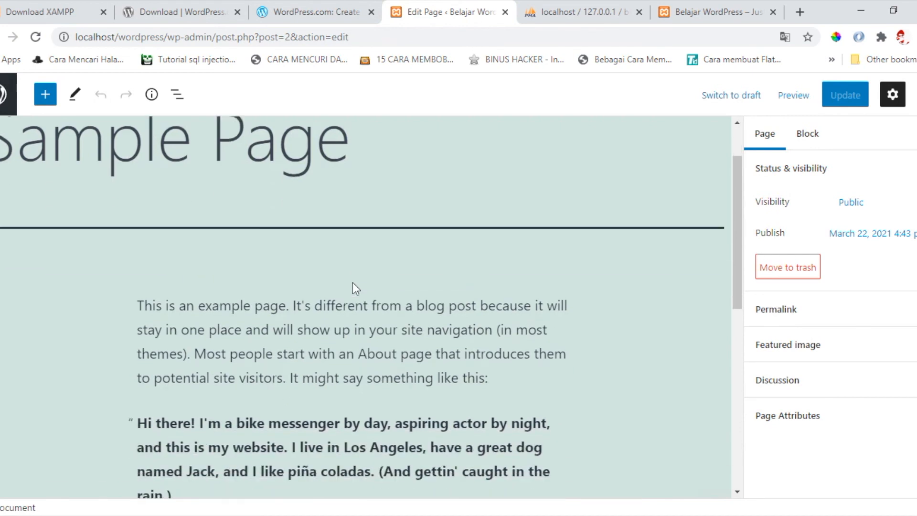